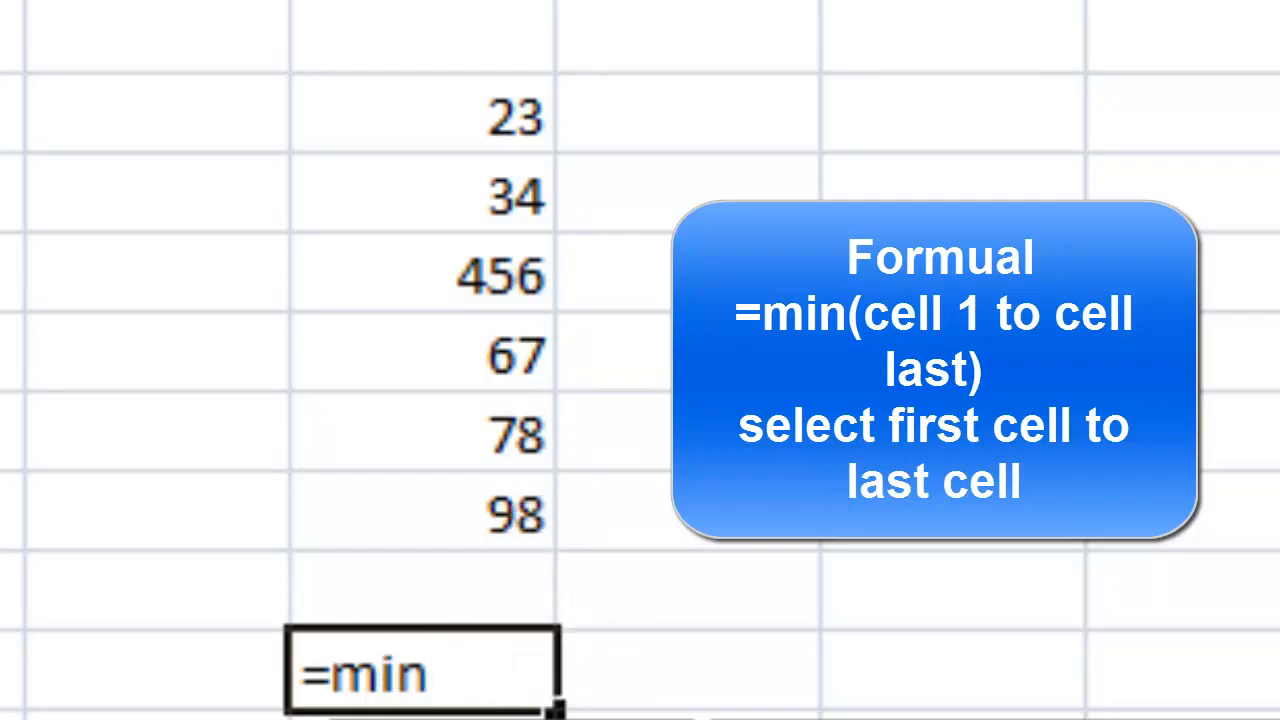
# Step: Complete the formula =min(C3:C8) in C10 to get the smallest number, and clear the cell again
pyautogui.write('(')
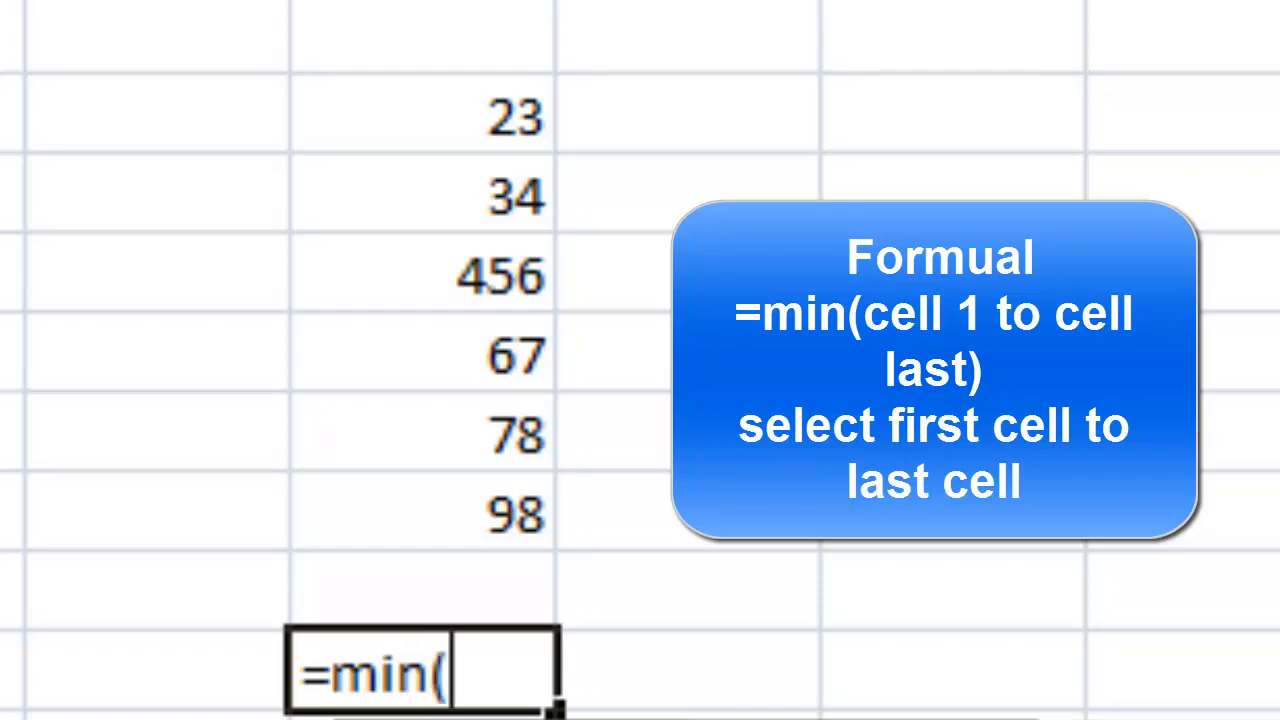
pyautogui.moveTo(500, 100); pyautogui.dragTo(529, 500)
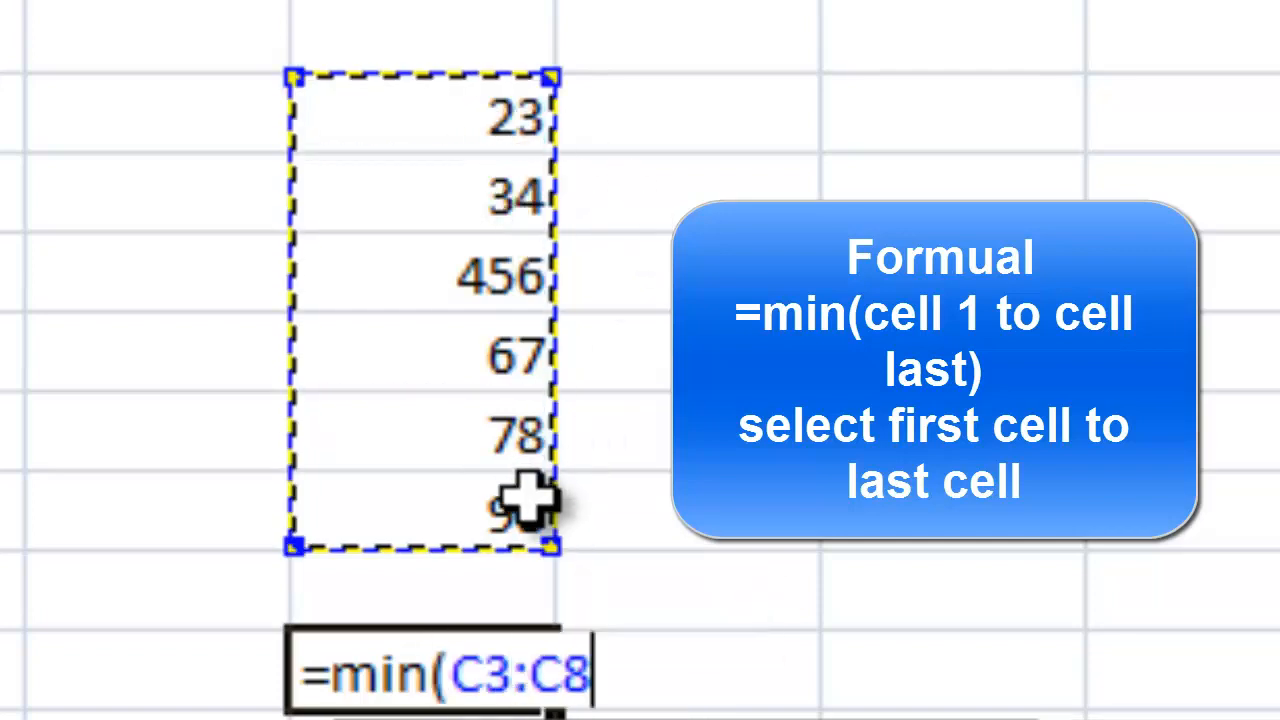
pyautogui.write(')')
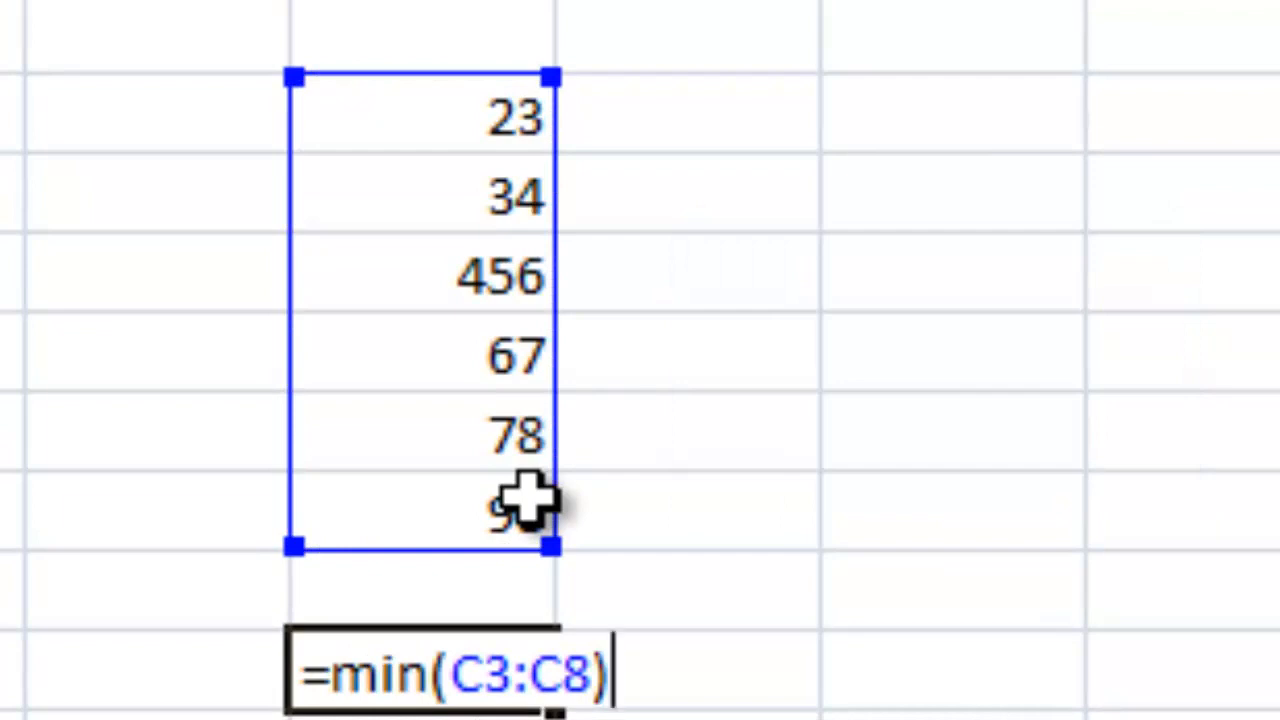
pyautogui.press('Return')
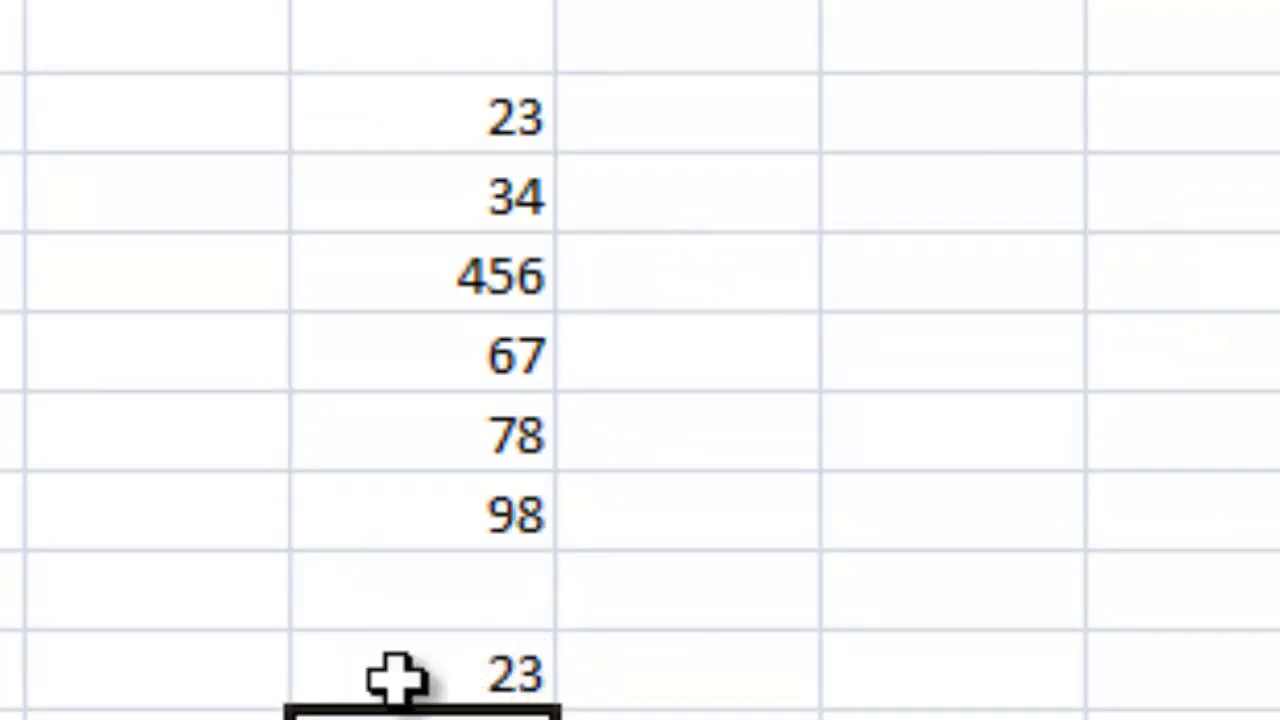
pyautogui.click(445, 700)
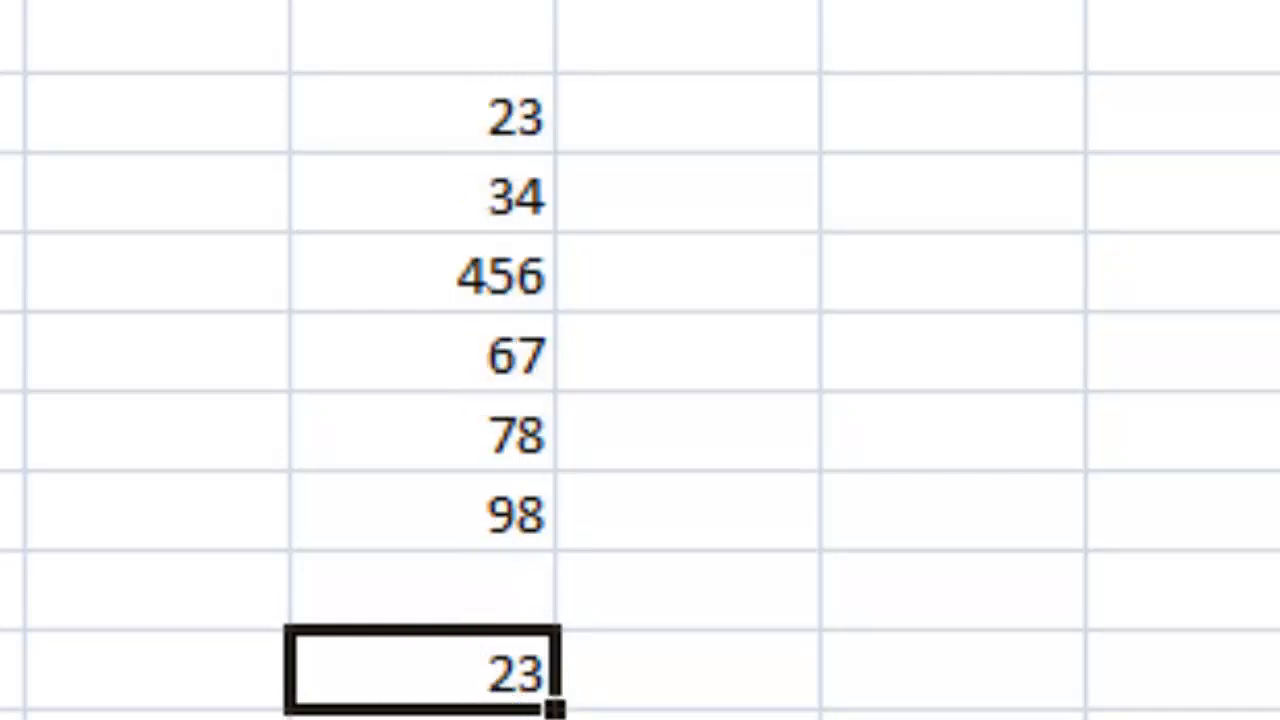
pyautogui.press('Delete')
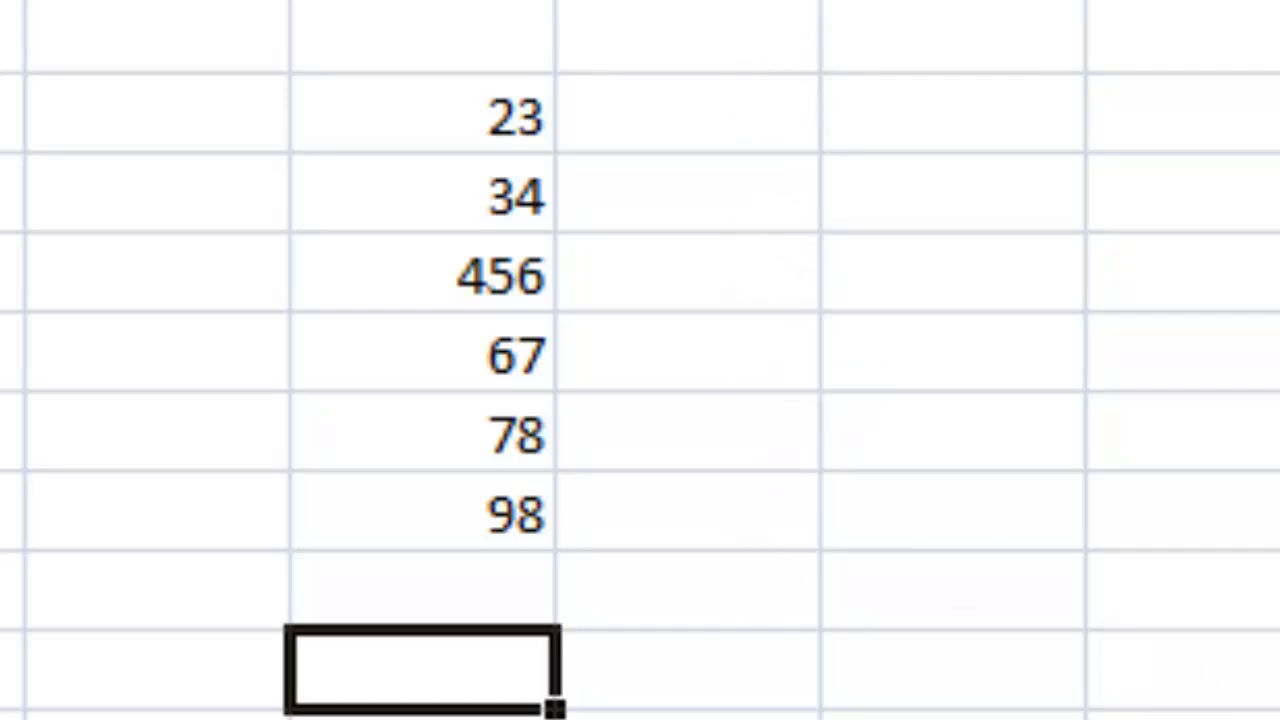
pyautogui.click(443, 130)
pyautogui.click(429, 194)
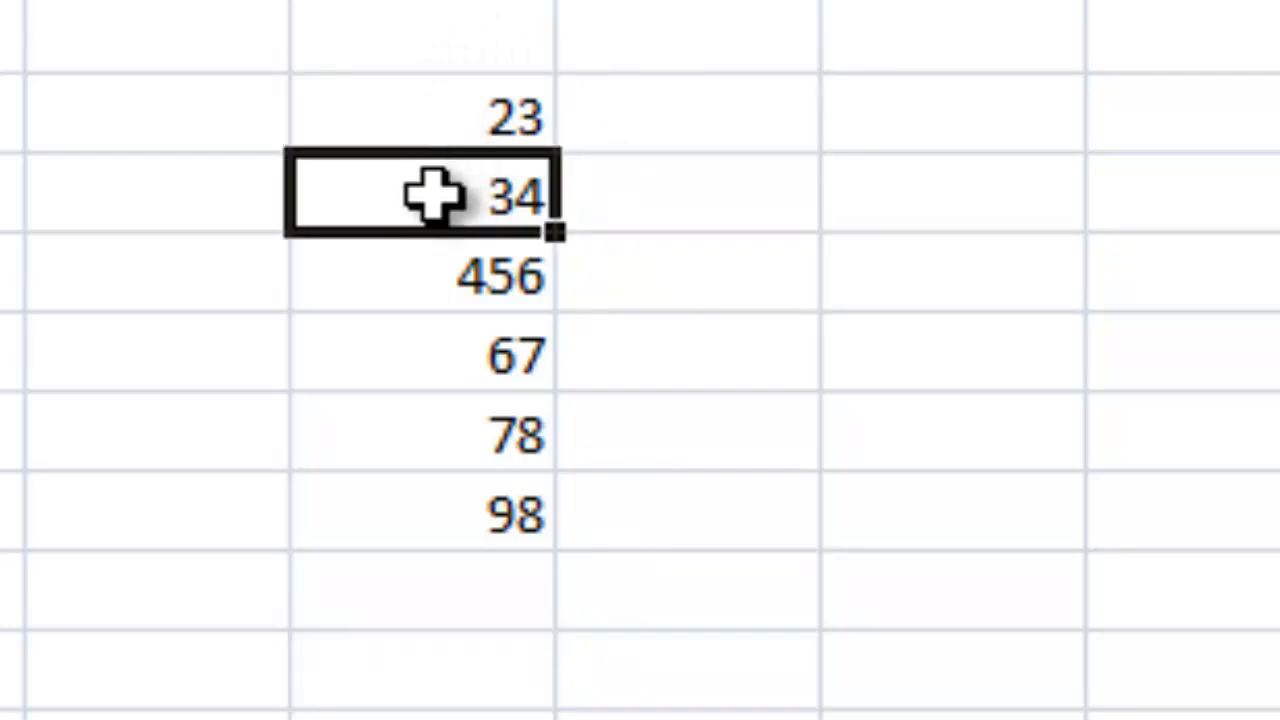
pyautogui.click(424, 274)
pyautogui.click(427, 355)
pyautogui.click(429, 437)
pyautogui.click(429, 517)
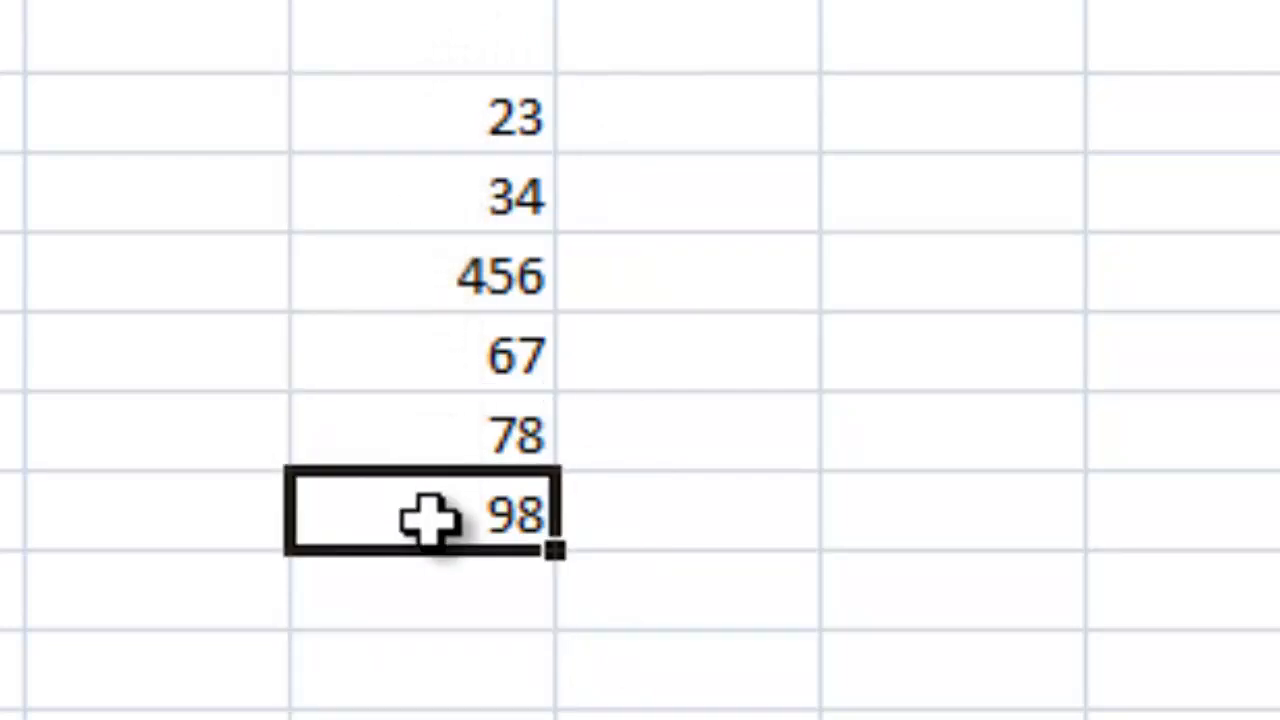
# Step: Enter the formula =count(C3:C8) in C10 to count the numeric entries
pyautogui.click(445, 690)
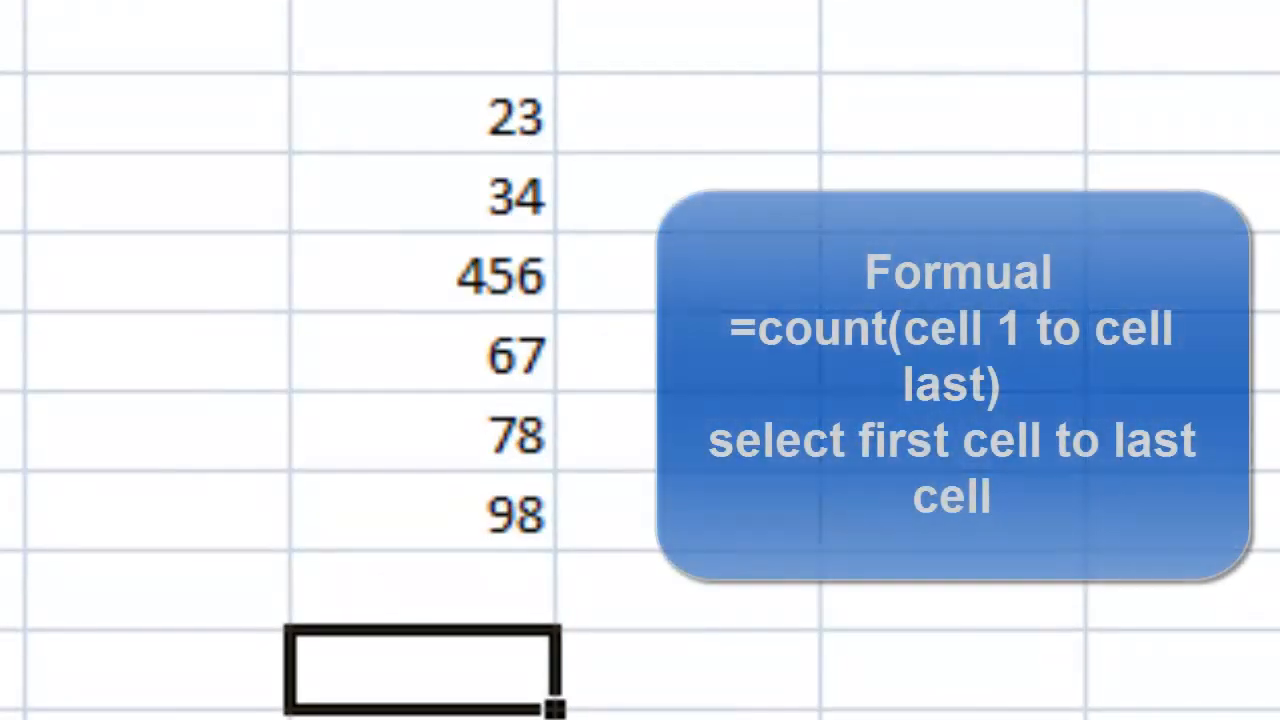
pyautogui.write('=count')
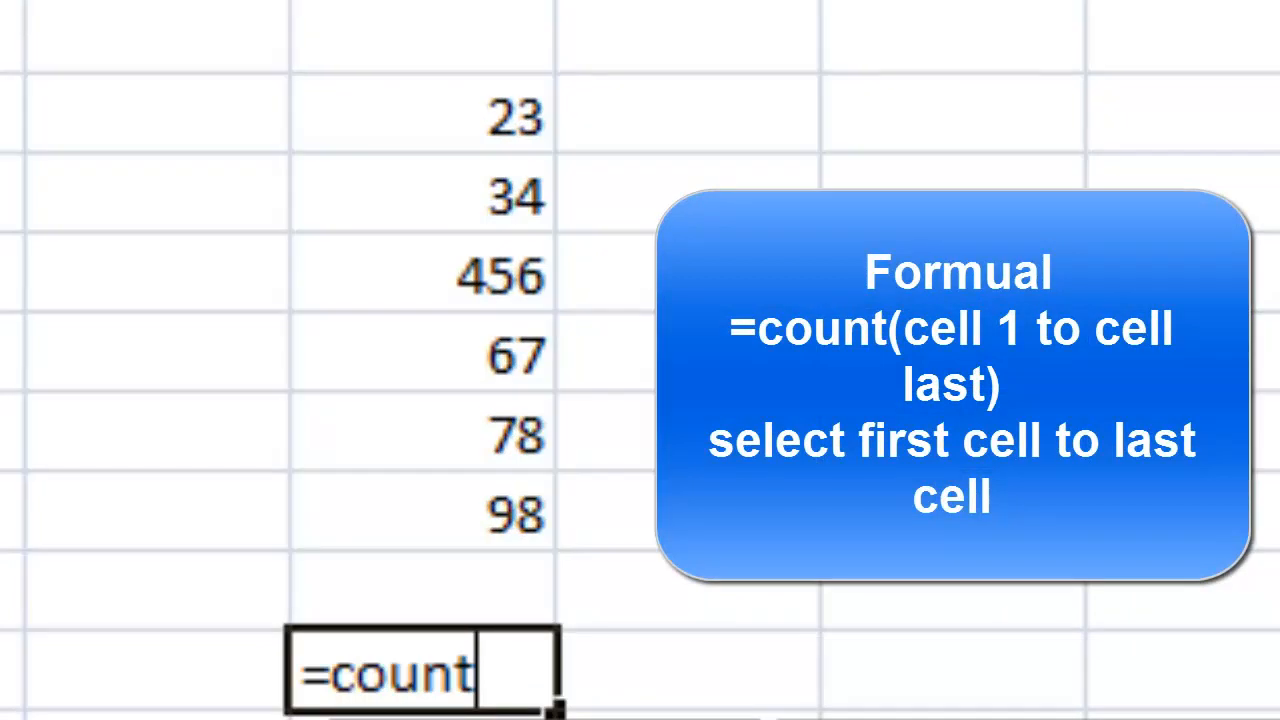
pyautogui.write('(')
pyautogui.moveTo(506, 114); pyautogui.dragTo(518, 498)
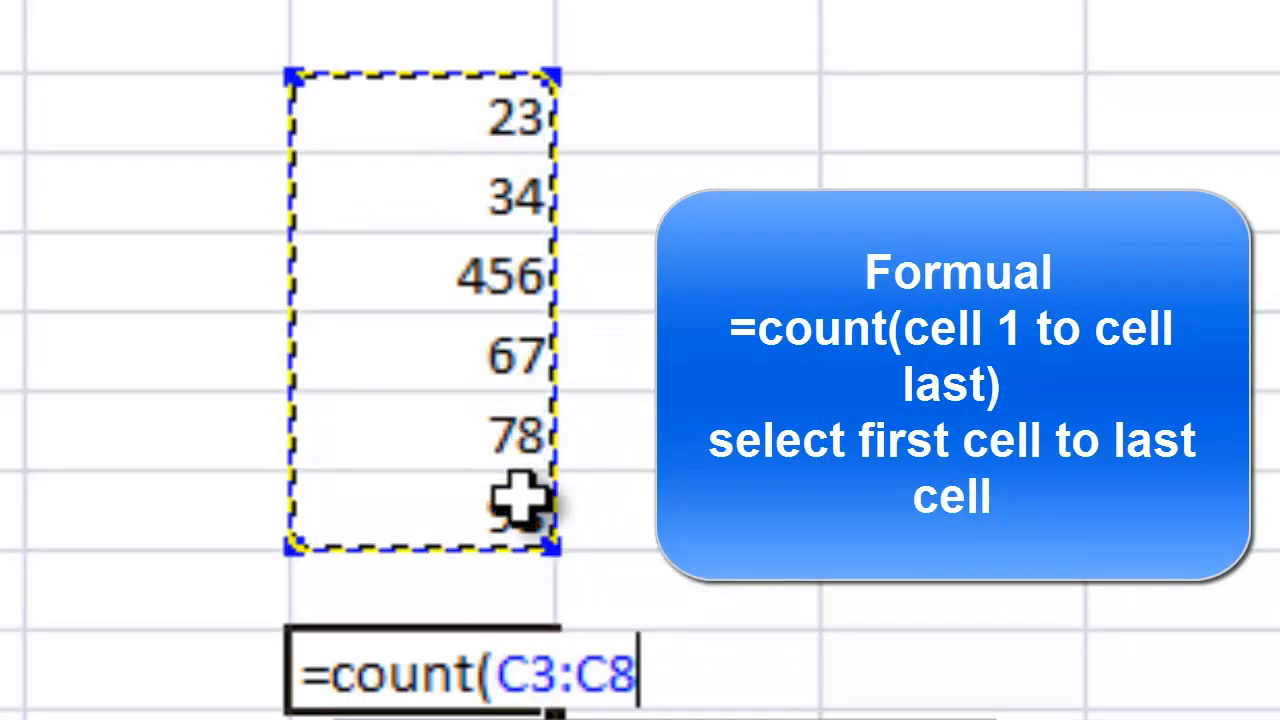
pyautogui.write(')')
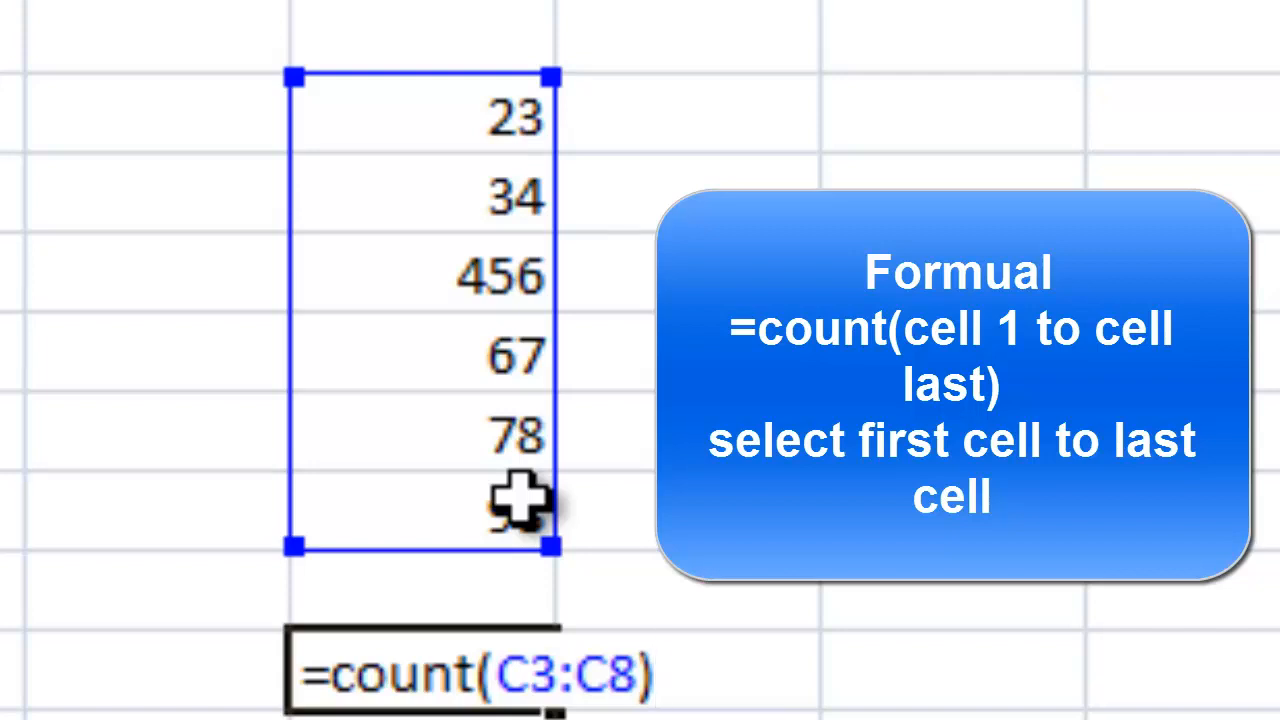
pyautogui.press('Return')
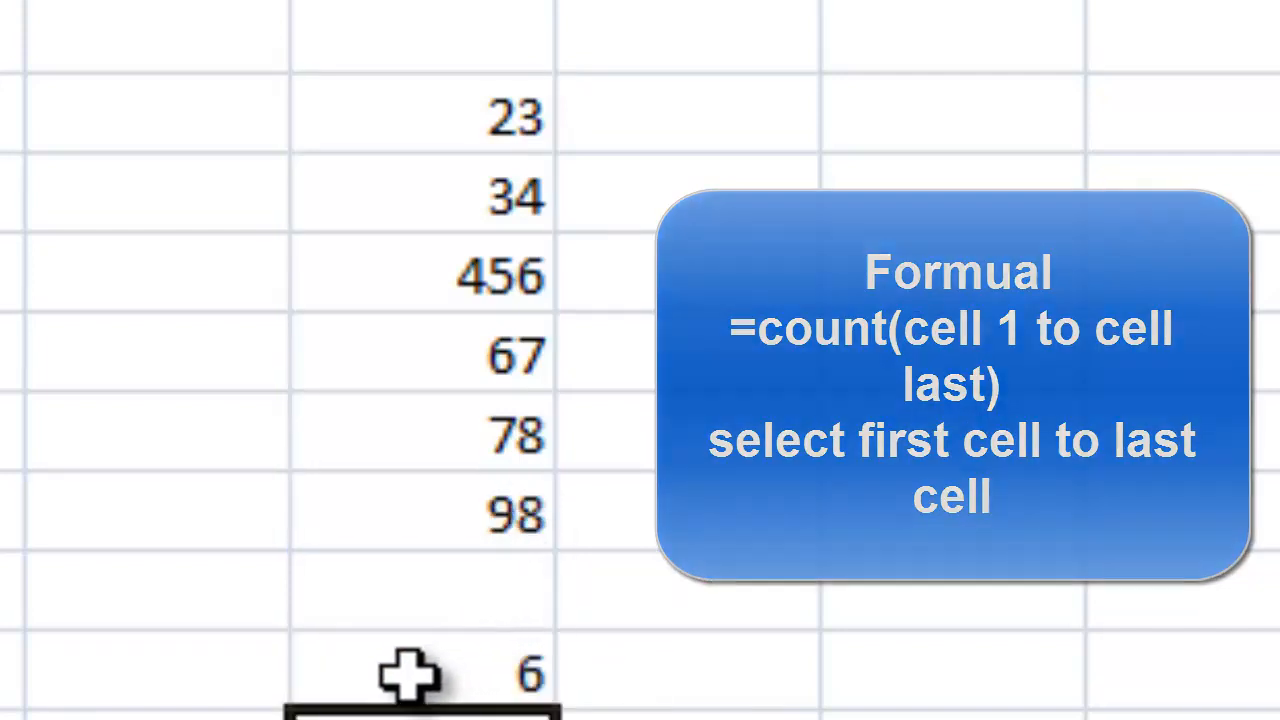
pyautogui.click(440, 673)
pyautogui.click(505, 118)
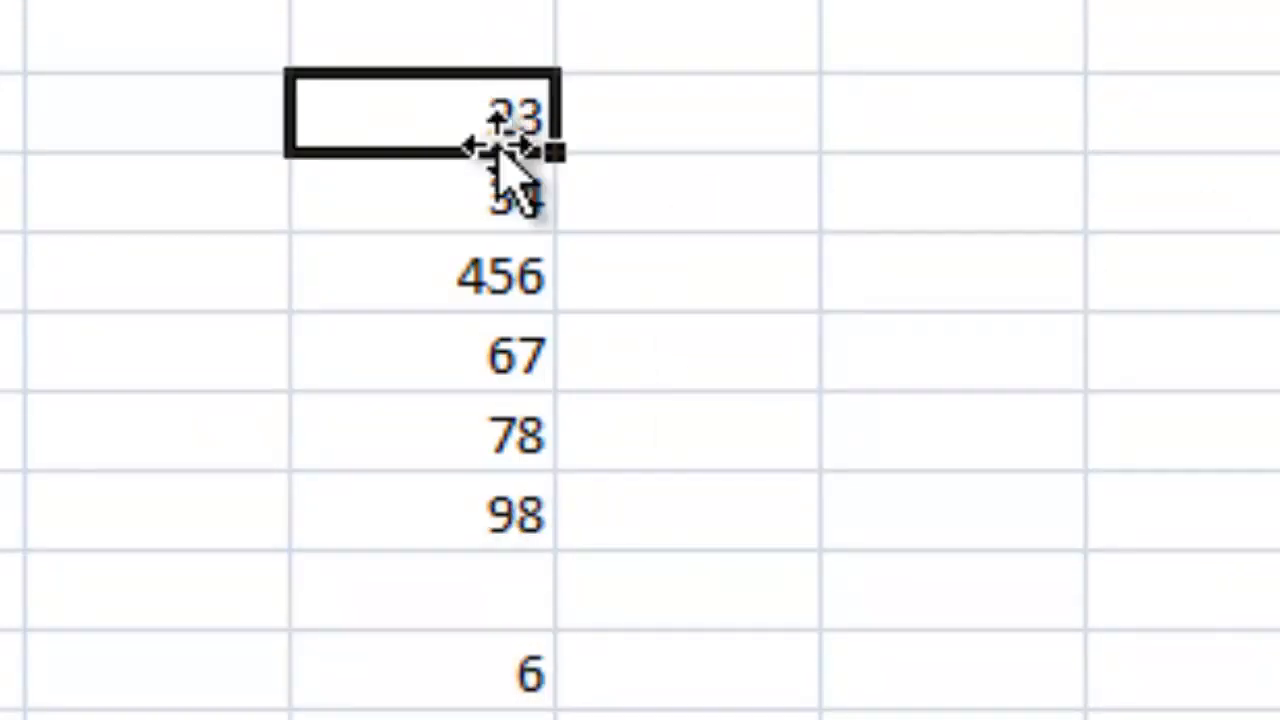
pyautogui.click(493, 195)
pyautogui.click(492, 272)
pyautogui.click(492, 355)
pyautogui.click(486, 435)
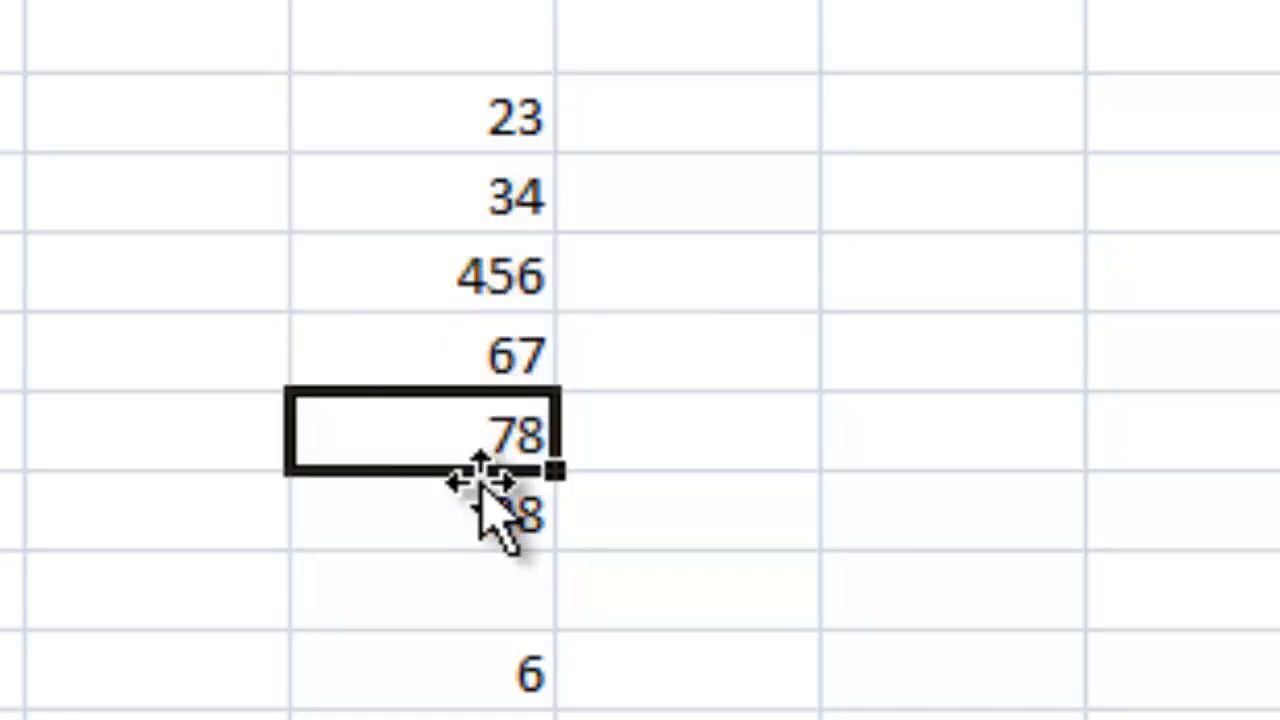
pyautogui.click(476, 490)
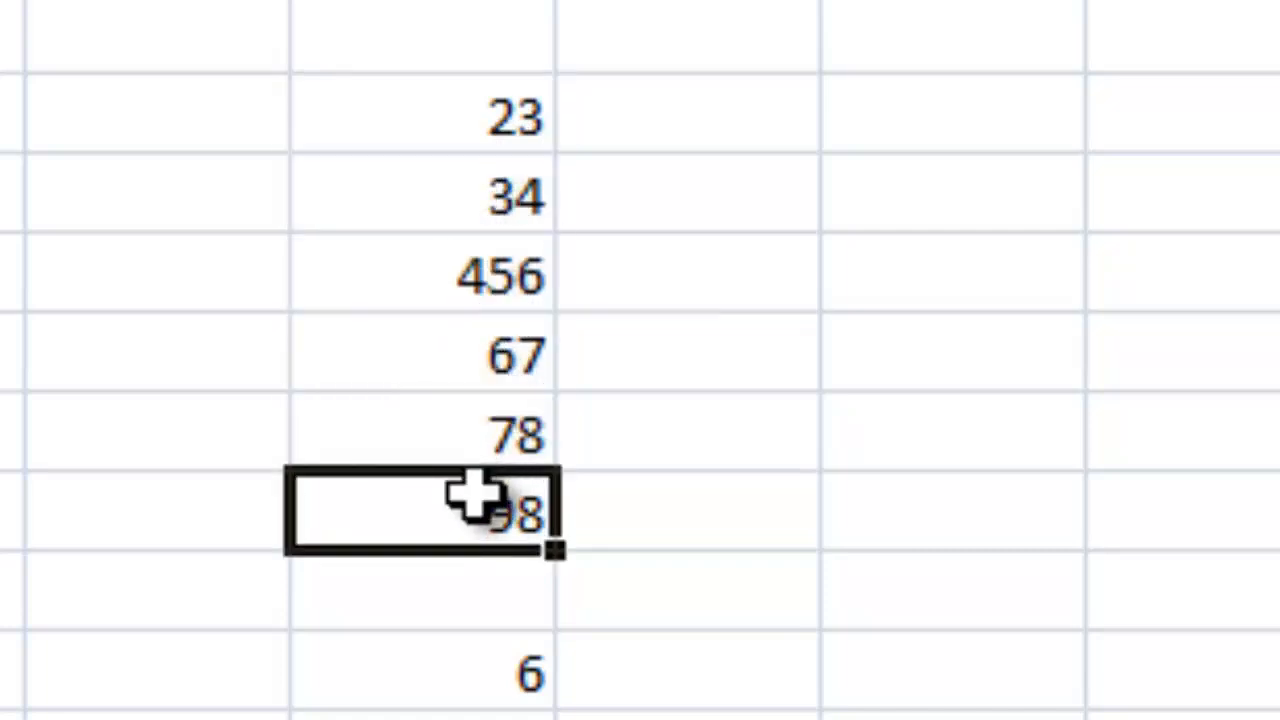
# Step: Clear the COUNT formula from C10 and delete the numbers in C3:C8
pyautogui.click(318, 680)
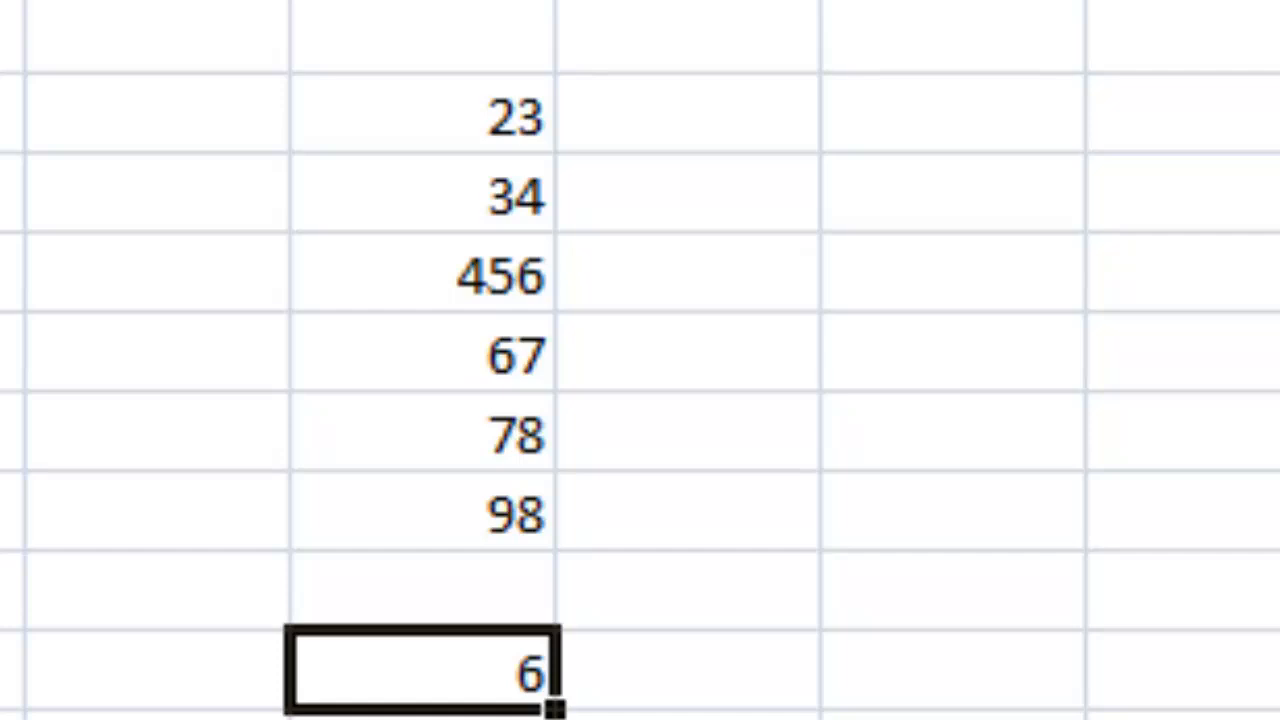
pyautogui.press('Delete')
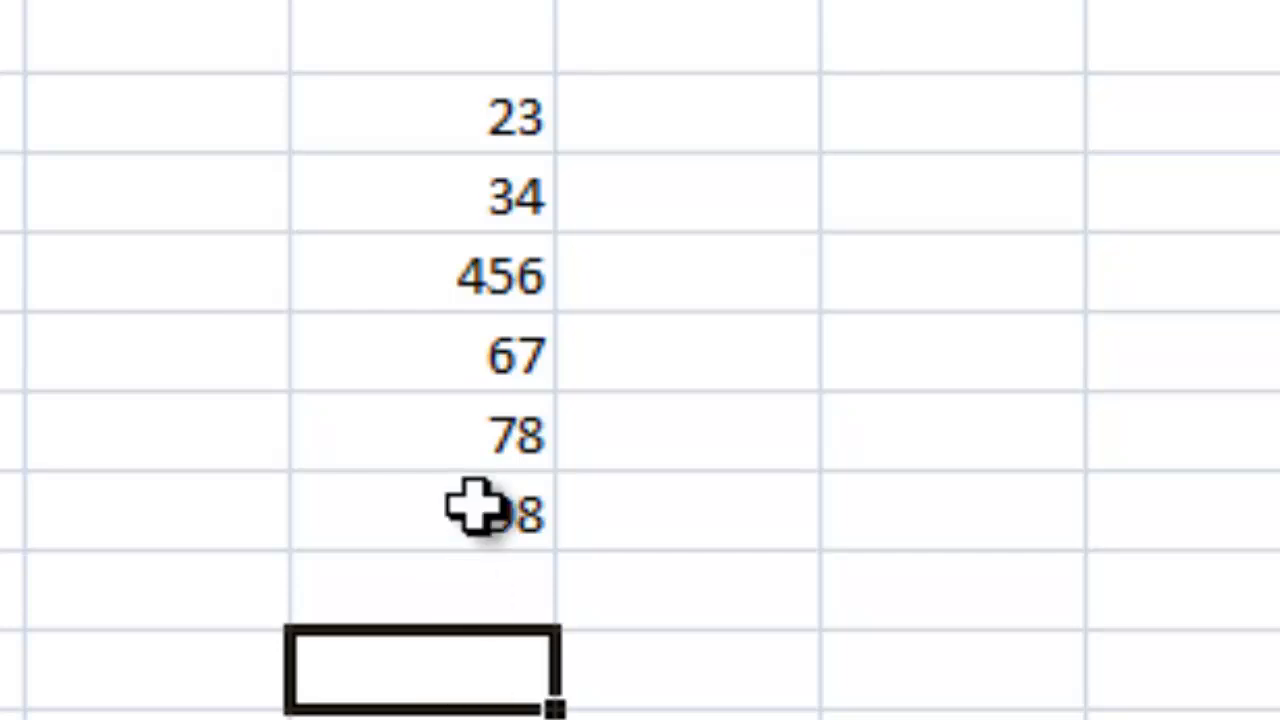
pyautogui.moveTo(520, 123); pyautogui.dragTo(532, 495)
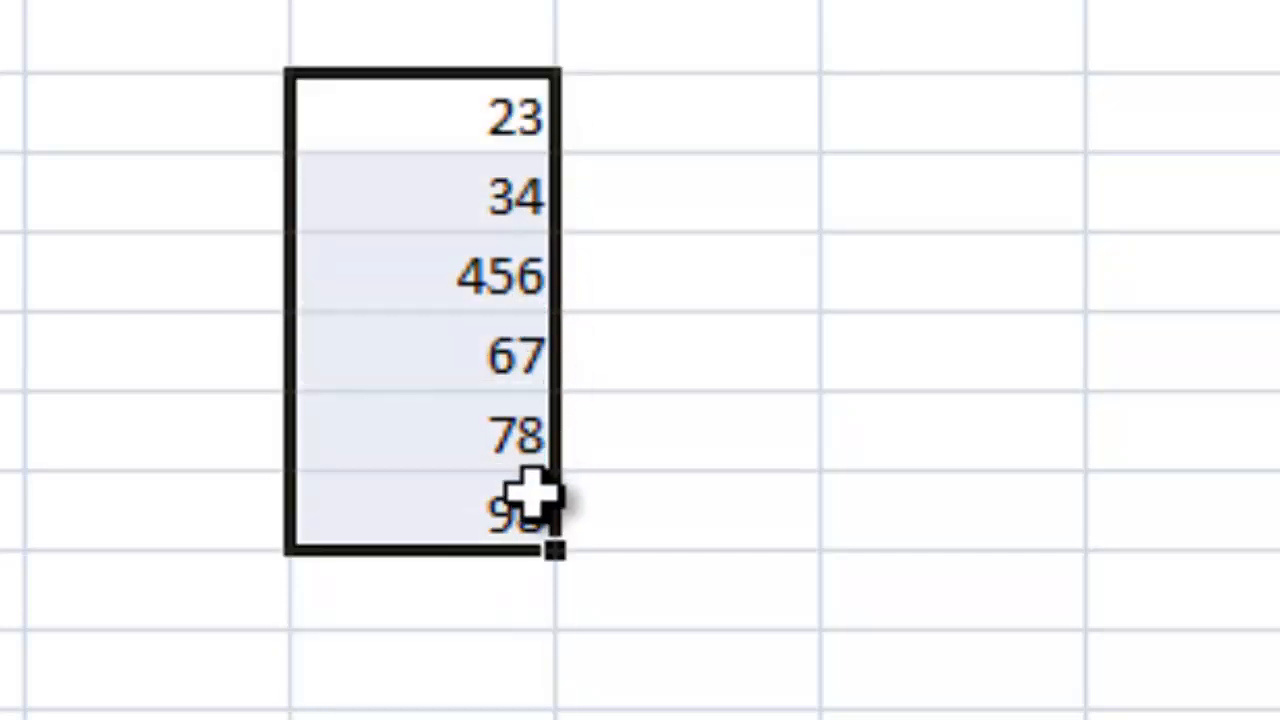
pyautogui.press('Delete')
pyautogui.click(857, 255)
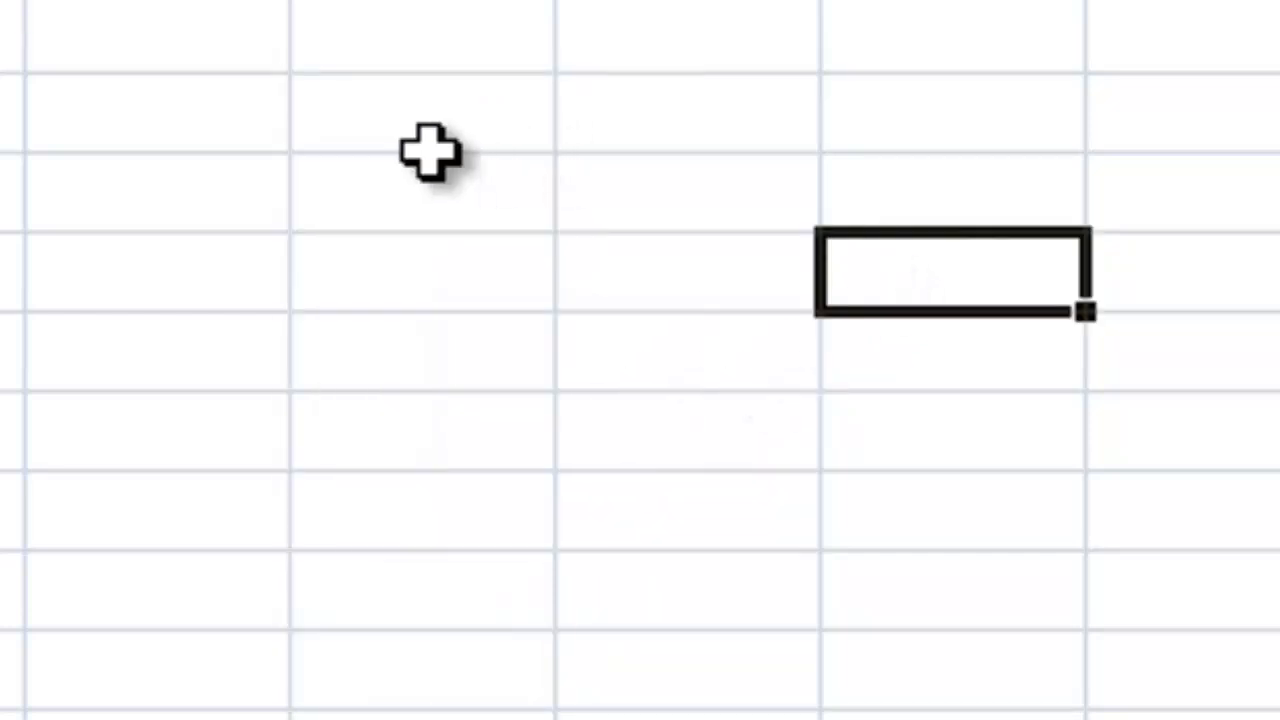
# Step: Enter the row labels Balls in C3 and Score in C4
pyautogui.click(430, 150)
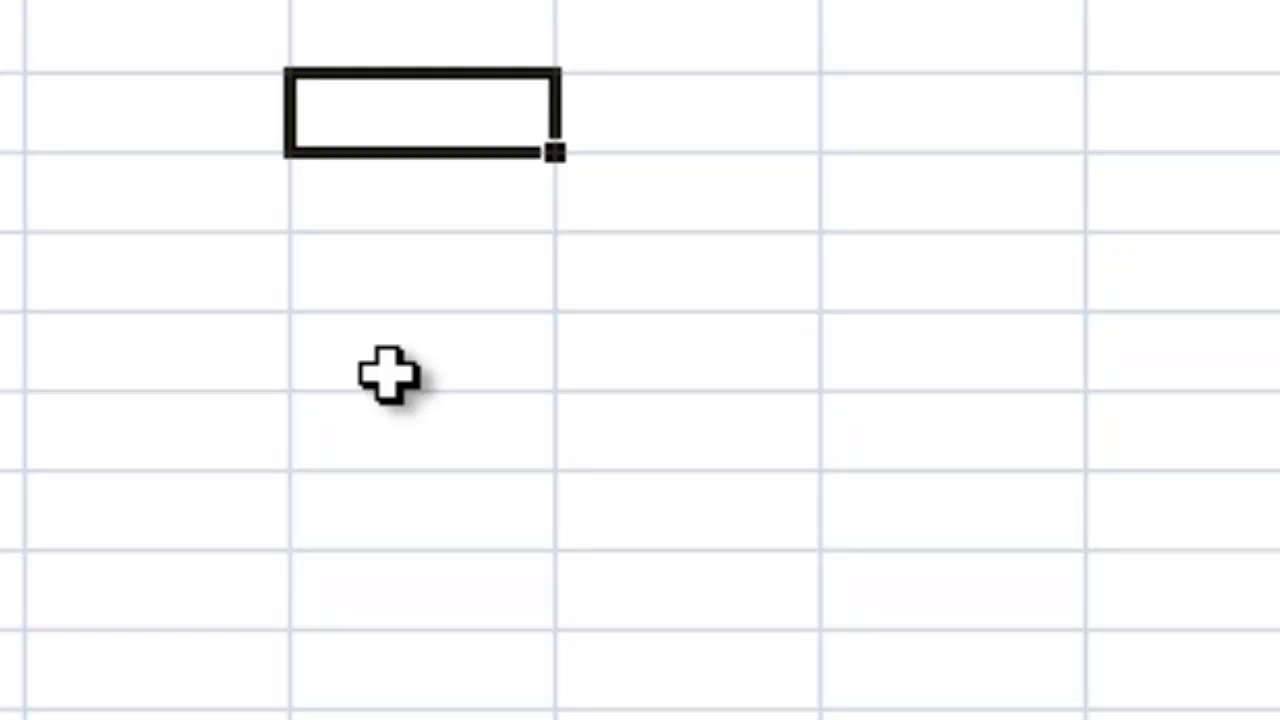
pyautogui.write('Balls')
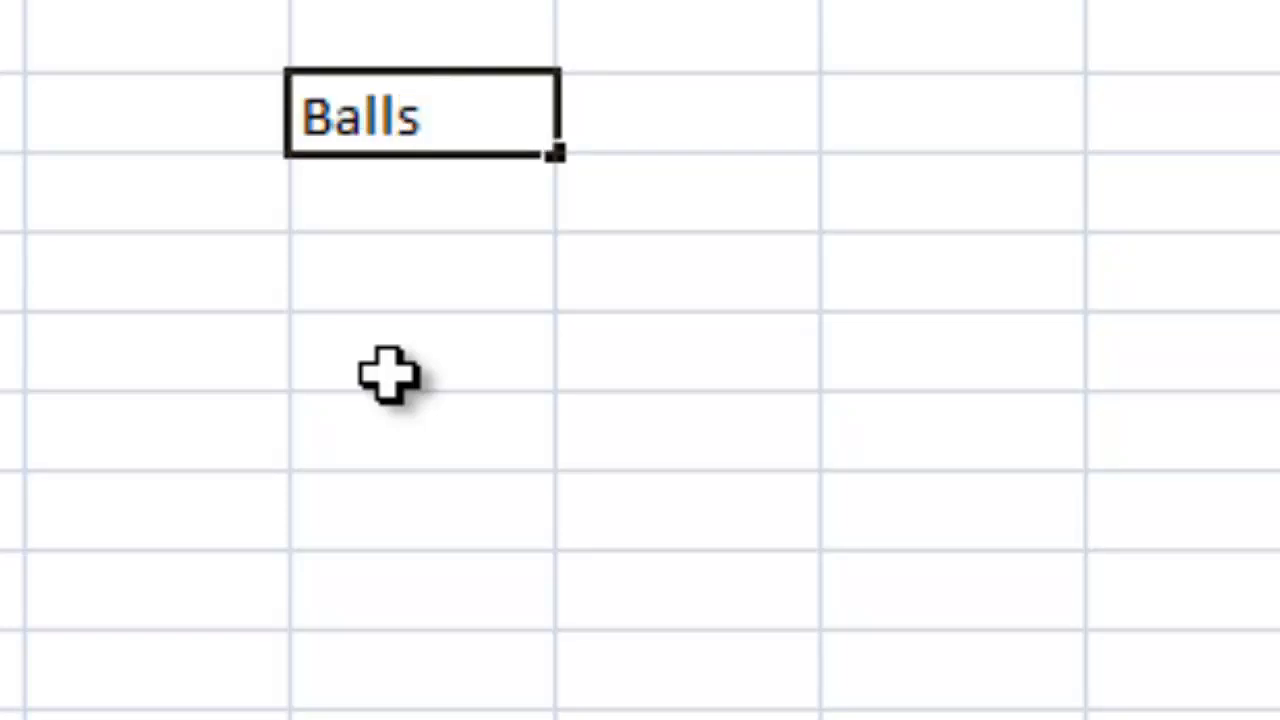
pyautogui.press('Return')
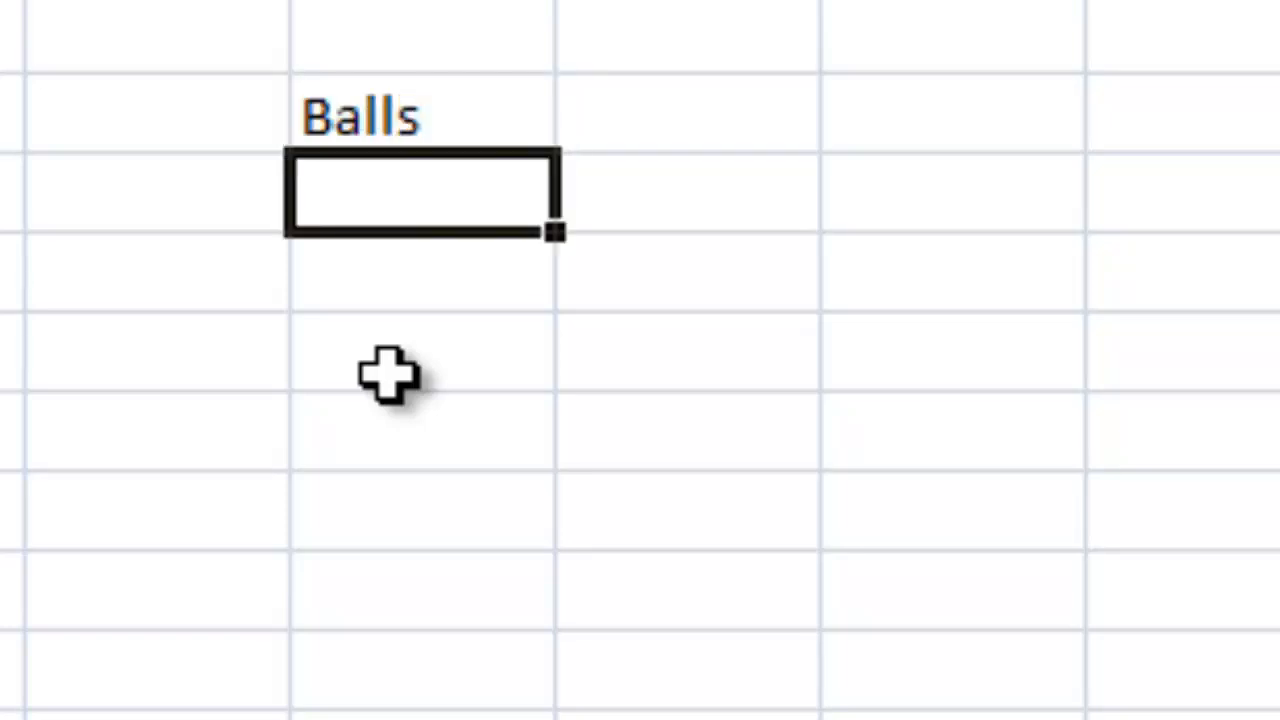
pyautogui.write('Score')
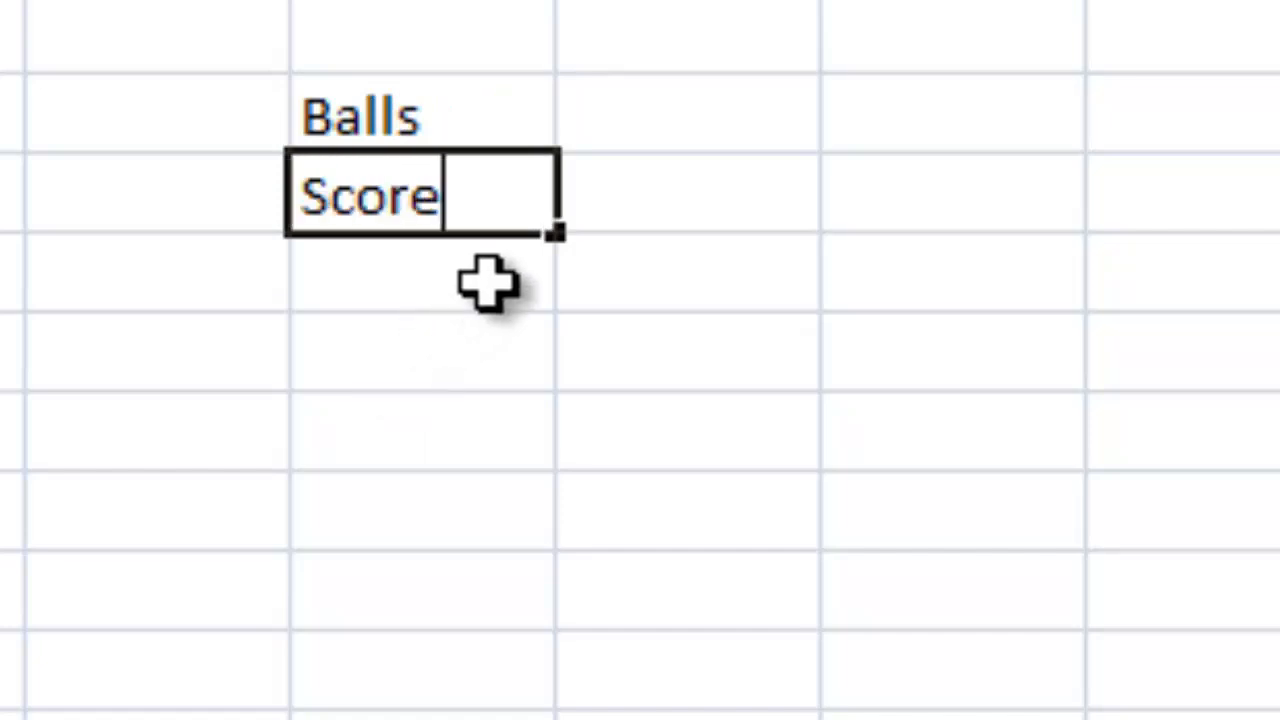
# Step: Fill in balls 1 and 2 in D3:E3 with the scores 6 and 4 beneath them
pyautogui.click(628, 108)
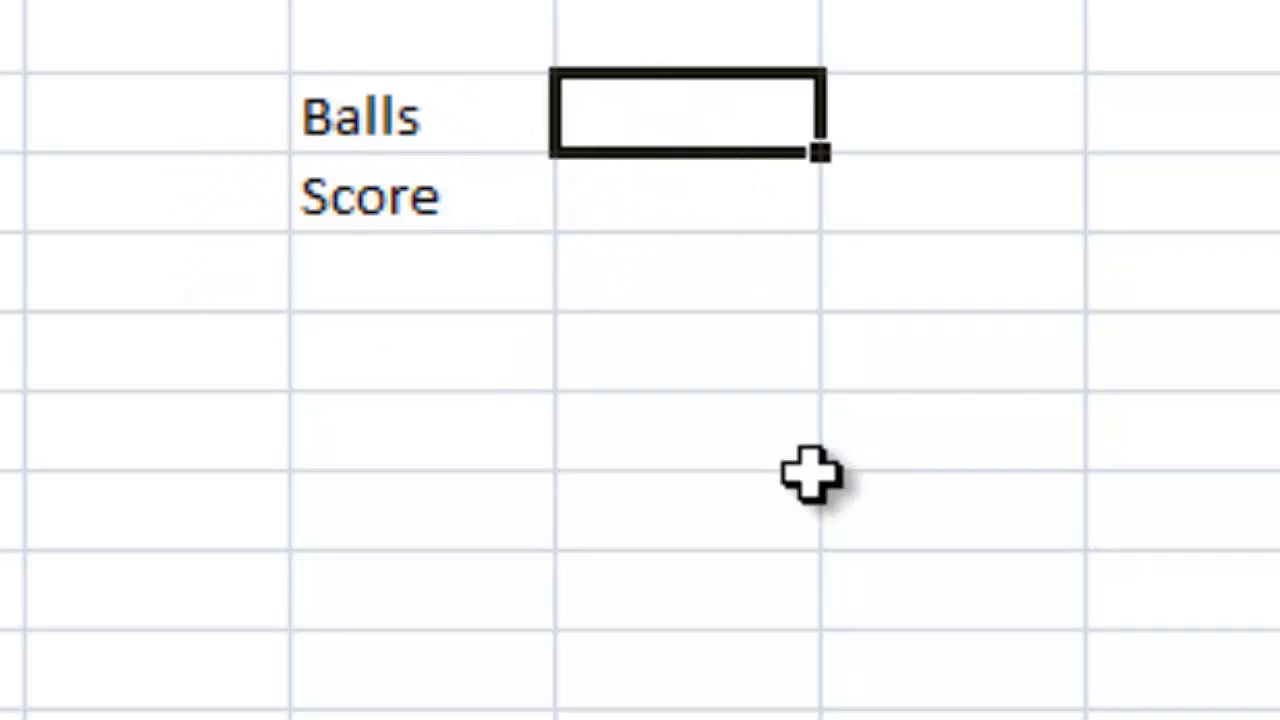
pyautogui.write('1')
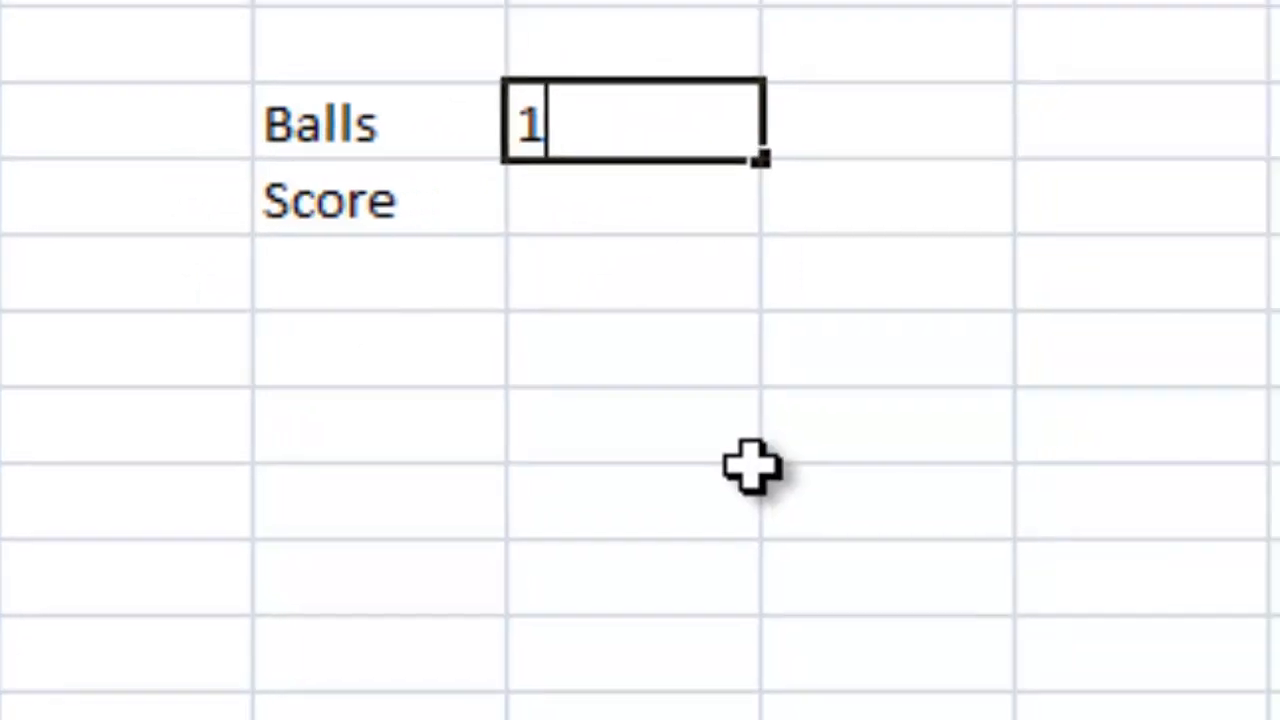
pyautogui.press('Return')
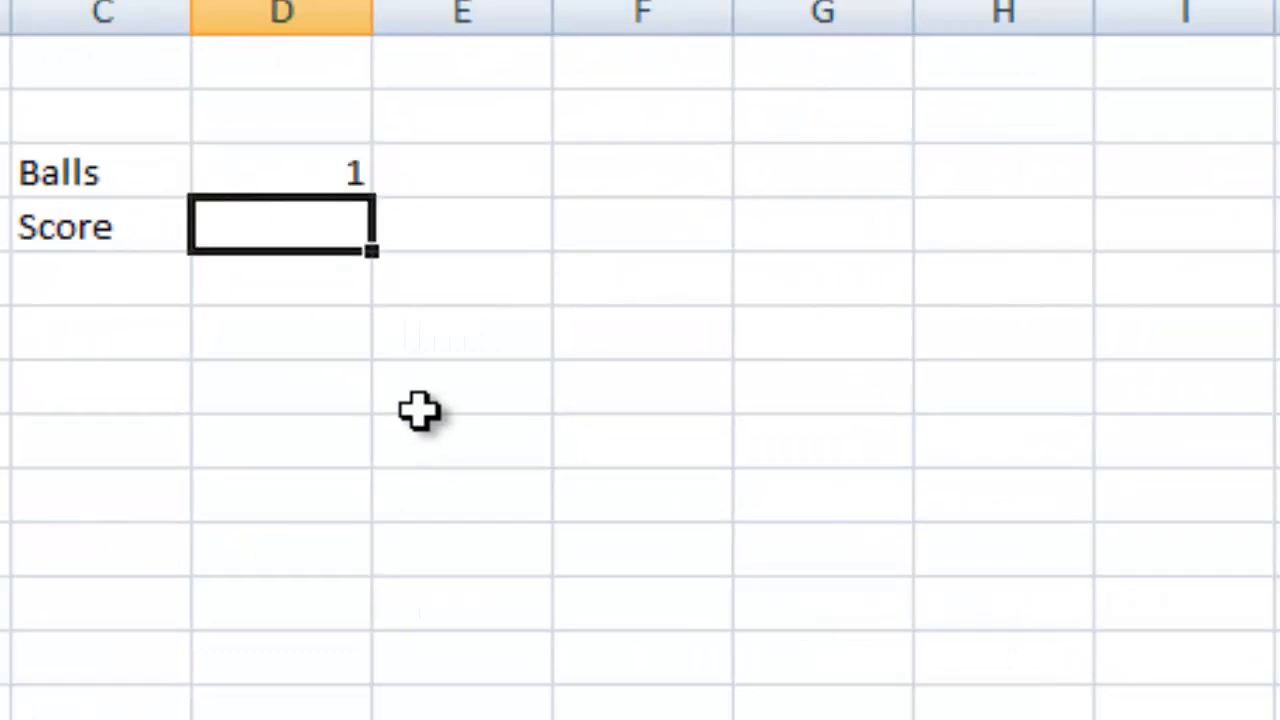
pyautogui.write('6')
pyautogui.press('Tab')
pyautogui.press('Up')
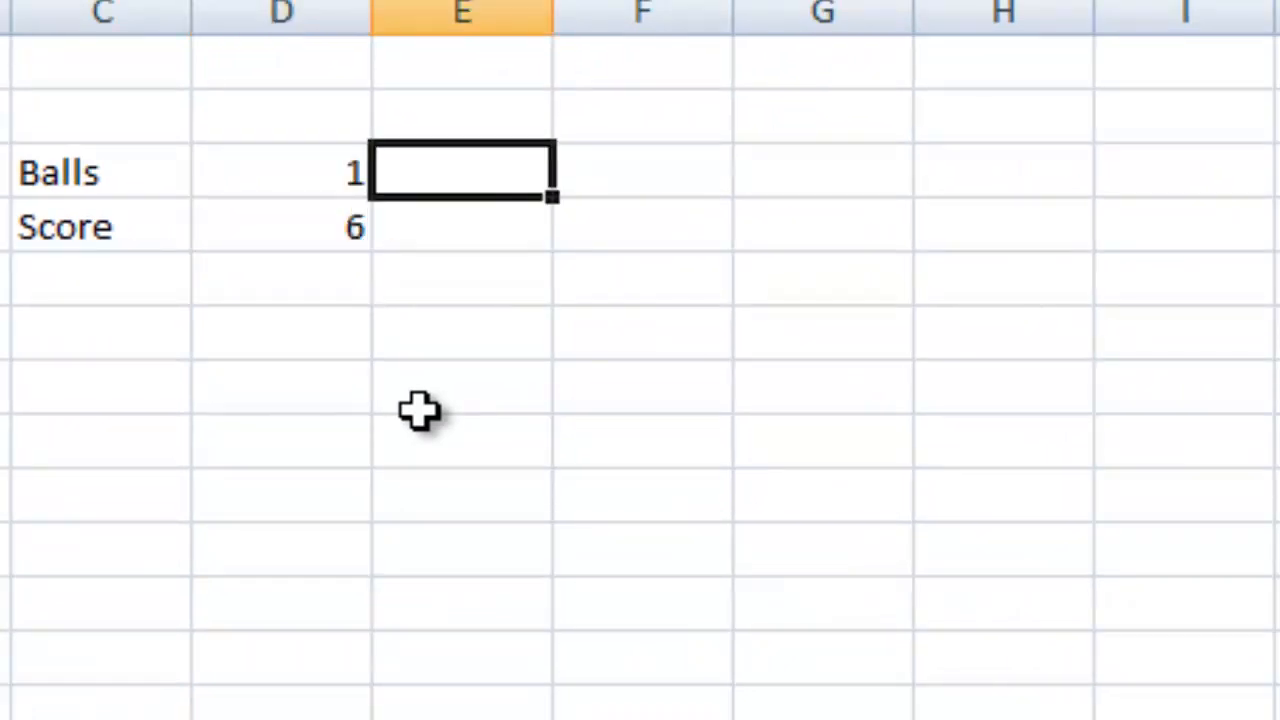
pyautogui.write('2')
pyautogui.press('Return')
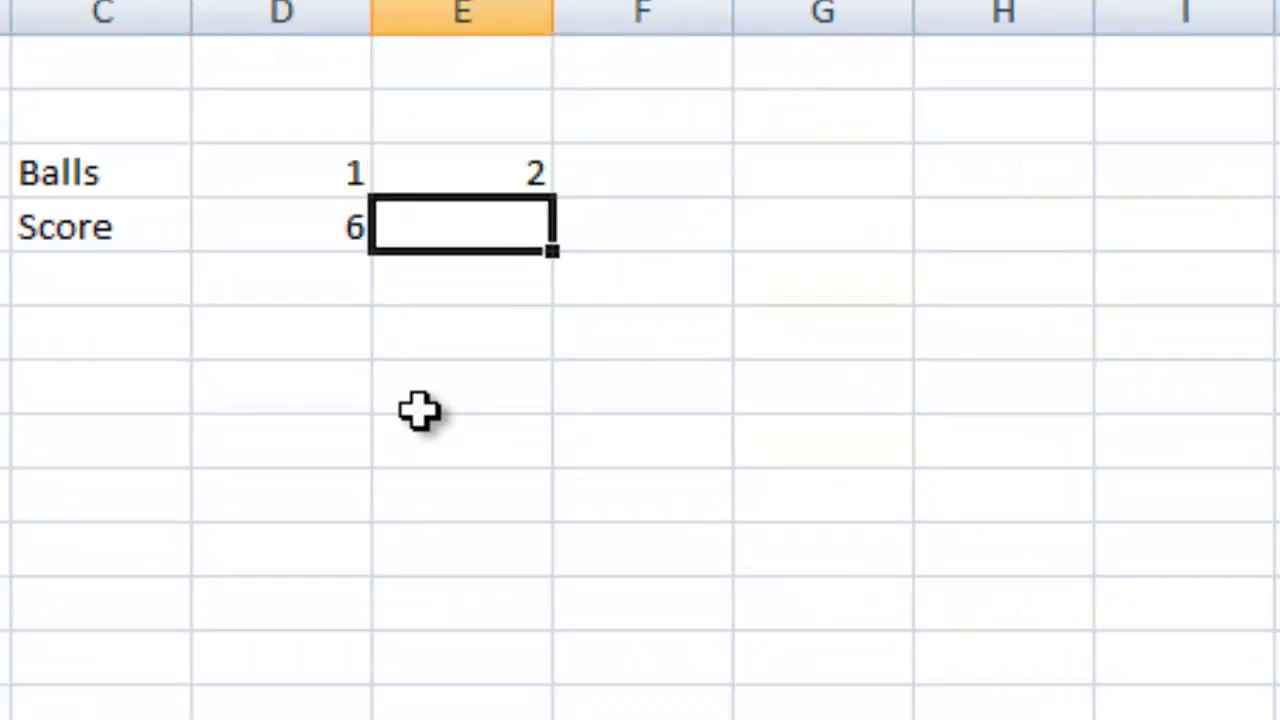
pyautogui.write('4')
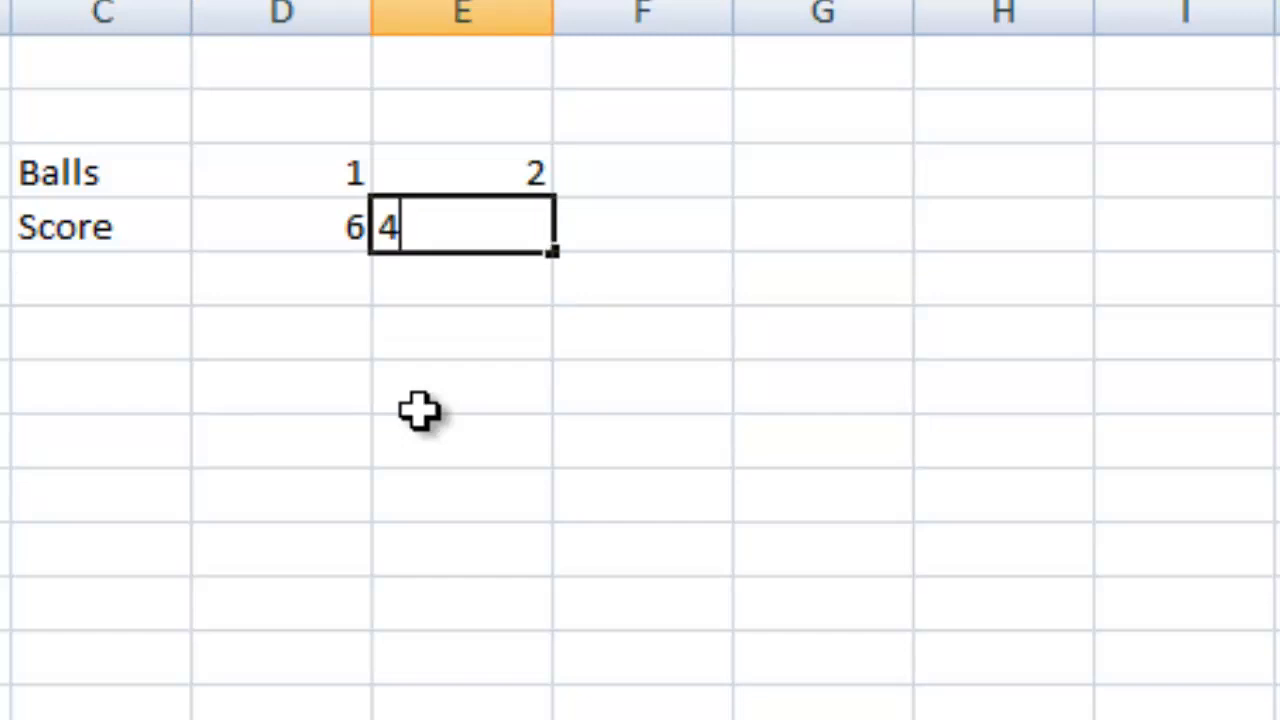
# Step: Fill in balls 3 and 4 in F3:G3 with the scores 0 and 1 beneath them
pyautogui.press('Tab')
pyautogui.press('Up')
pyautogui.write('3')
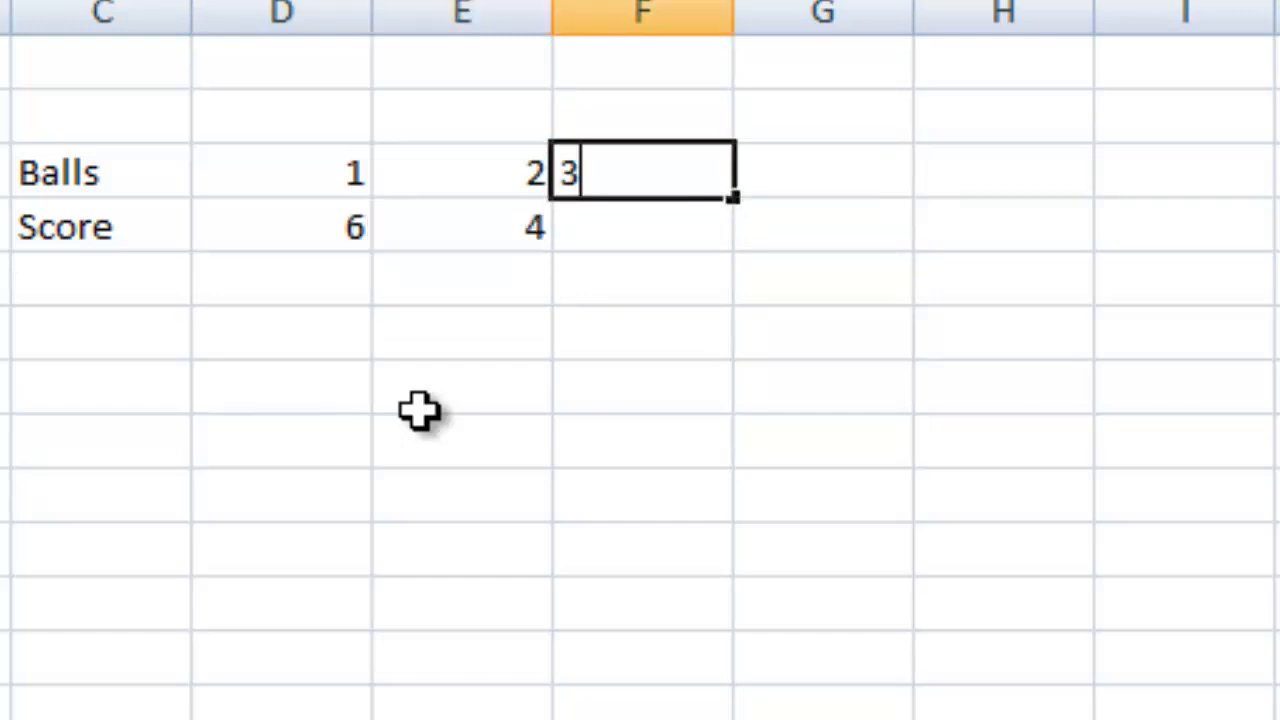
pyautogui.press('Return')
pyautogui.write('0')
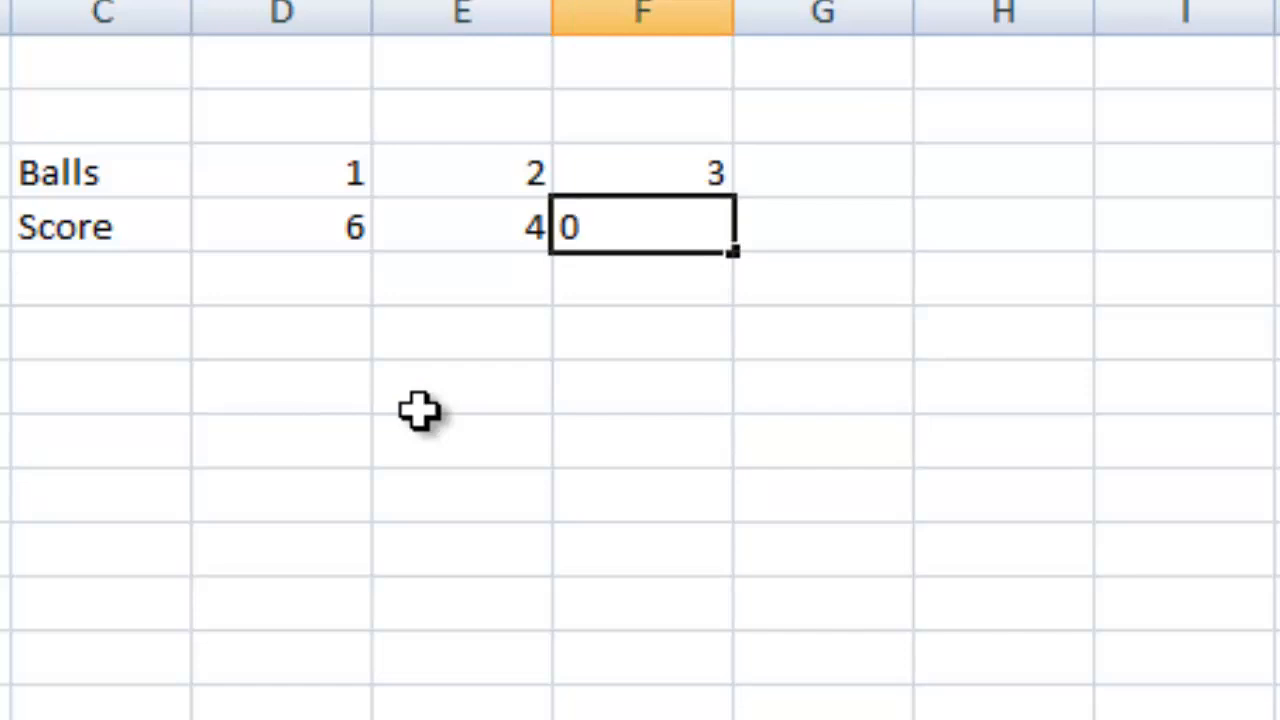
pyautogui.press('Tab')
pyautogui.press('Up')
pyautogui.write('4')
pyautogui.press('Return')
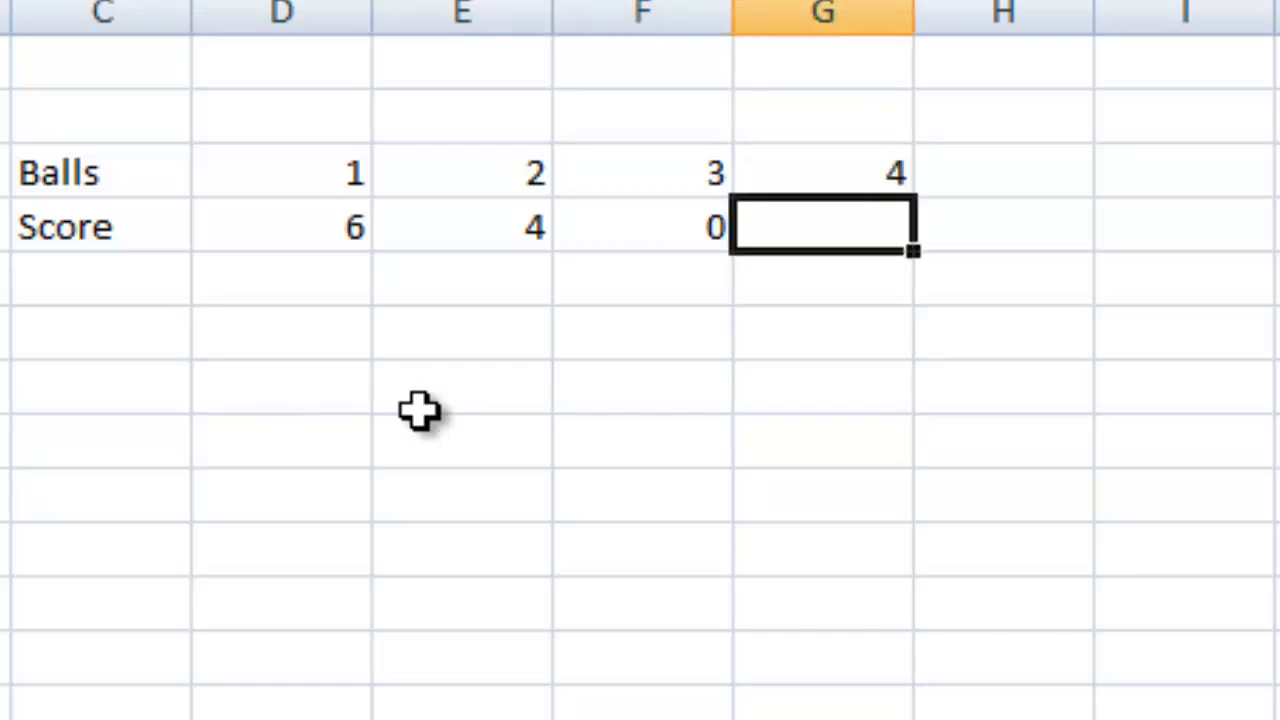
pyautogui.write('1')
# Step: Enter ball 5 in H3 with a score of 0 in H4
pyautogui.press('Tab')
pyautogui.press('Up')
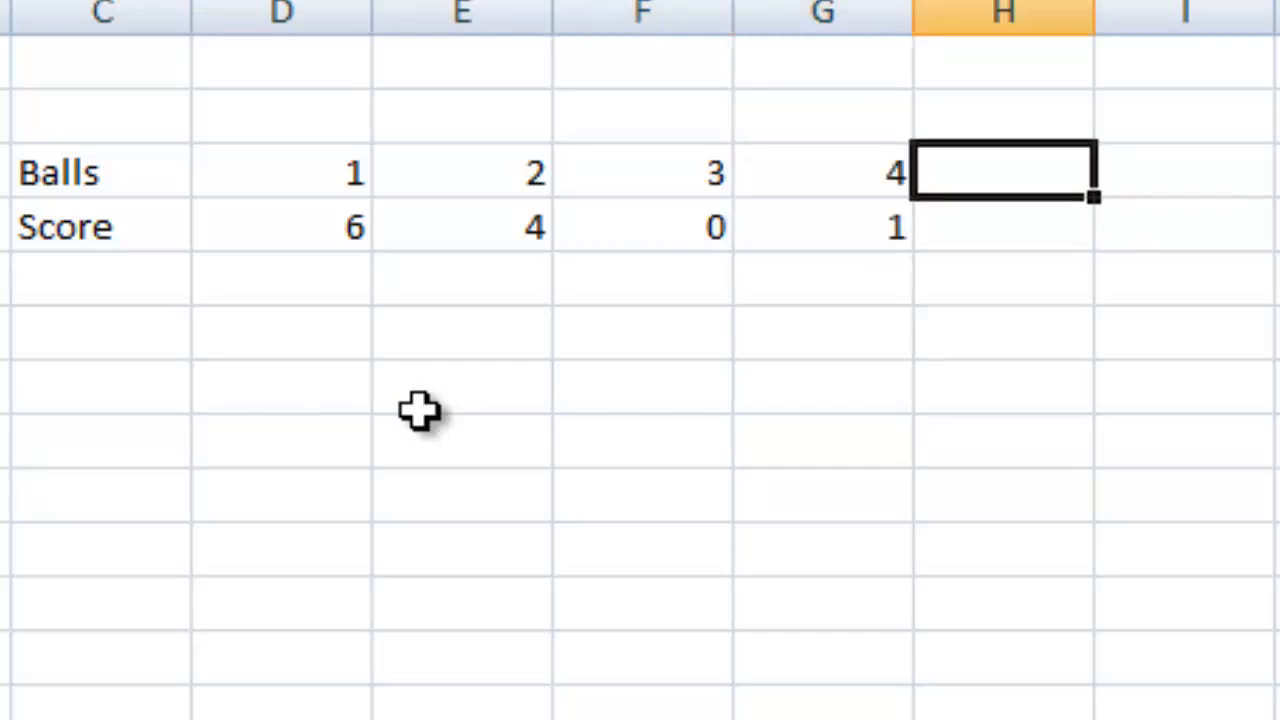
pyautogui.write('5')
pyautogui.press('Return')
pyautogui.write('0')
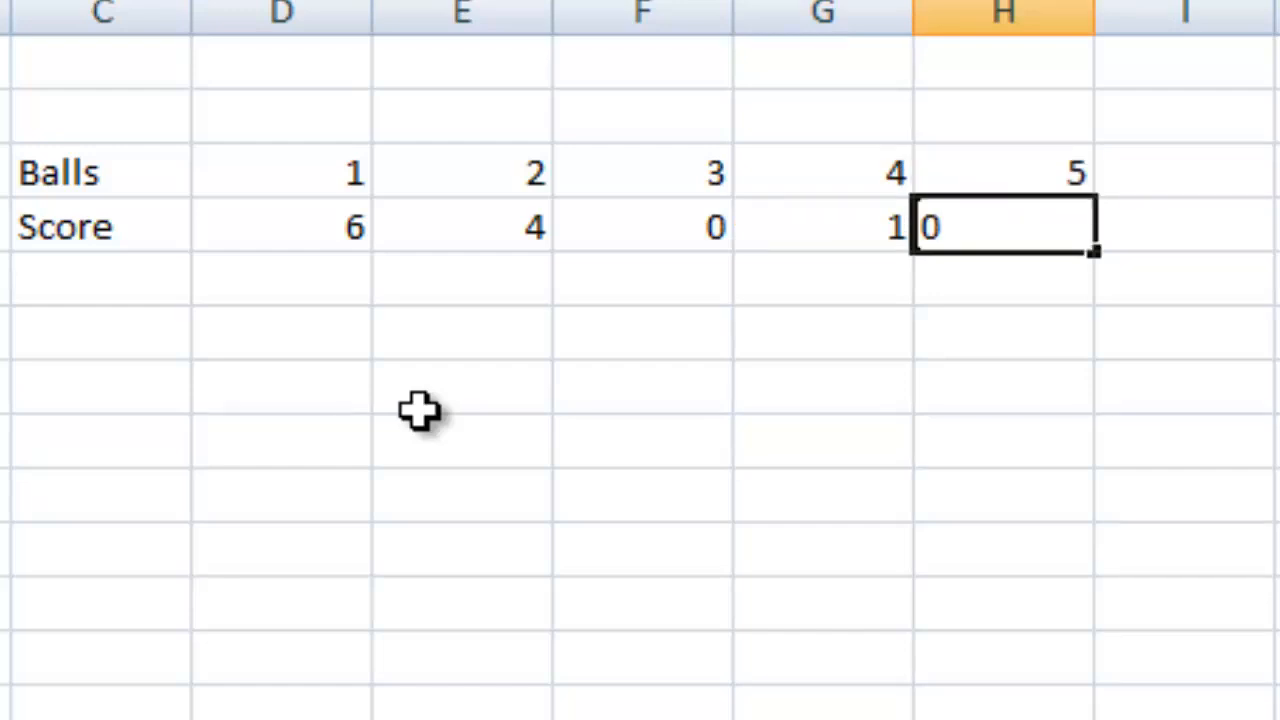
# Step: Enter ball 6 in I3 with a score of 1 in I4
pyautogui.press('Tab')
pyautogui.press('Up')
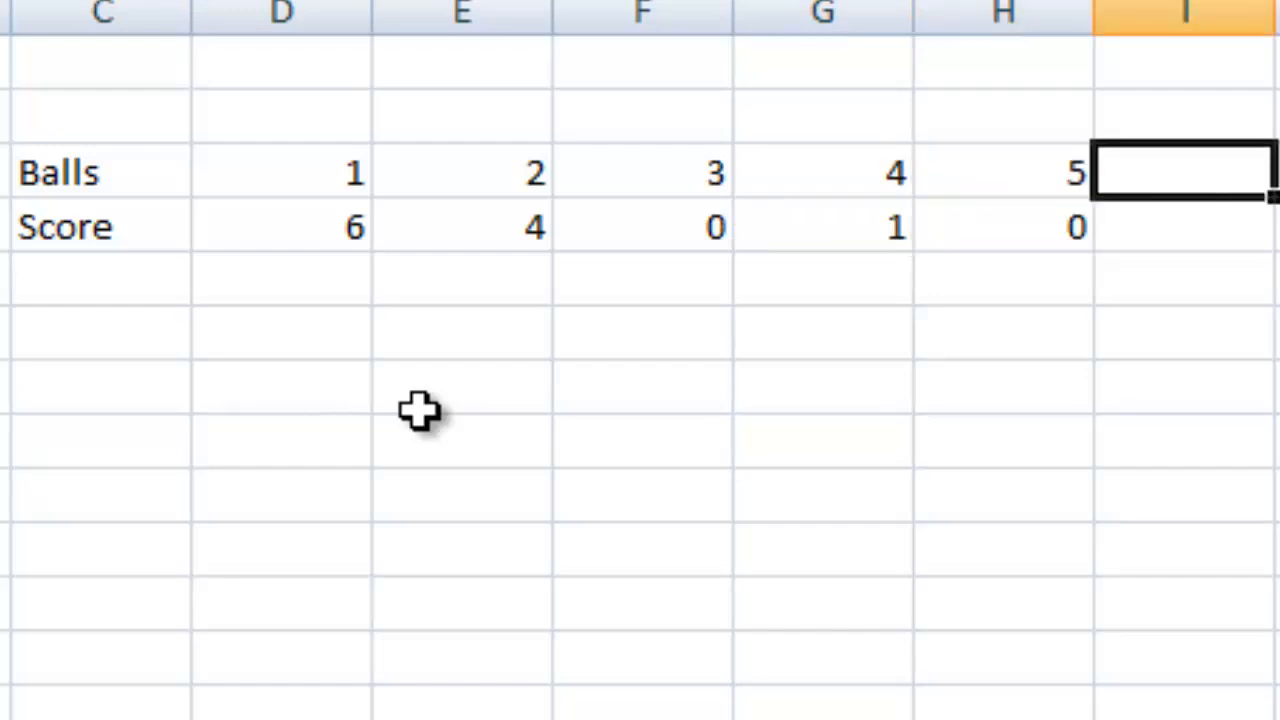
pyautogui.write('6')
pyautogui.press('Return')
pyautogui.write('1')
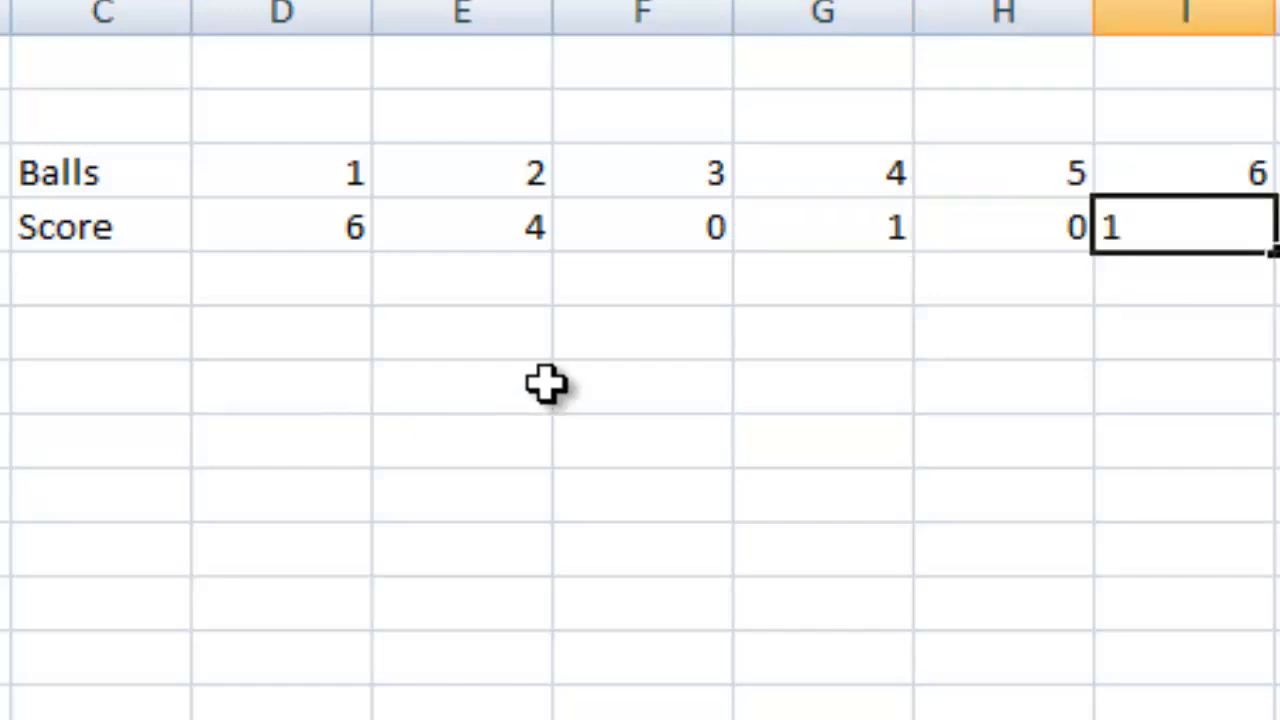
pyautogui.click(720, 486)
# Step: Examine the scores in D4:I4 against the ball numbers in D3:I3
pyautogui.moveTo(323, 234); pyautogui.dragTo(1186, 232)
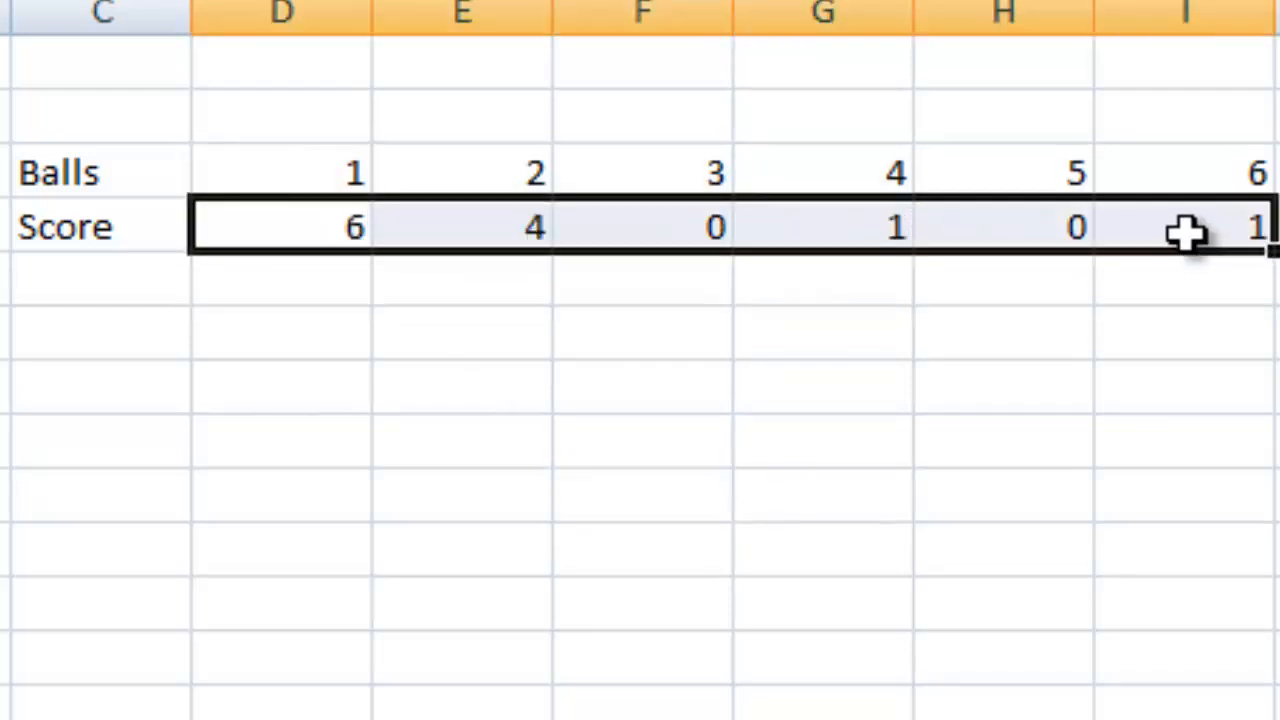
pyautogui.click(326, 229)
pyautogui.click(463, 216)
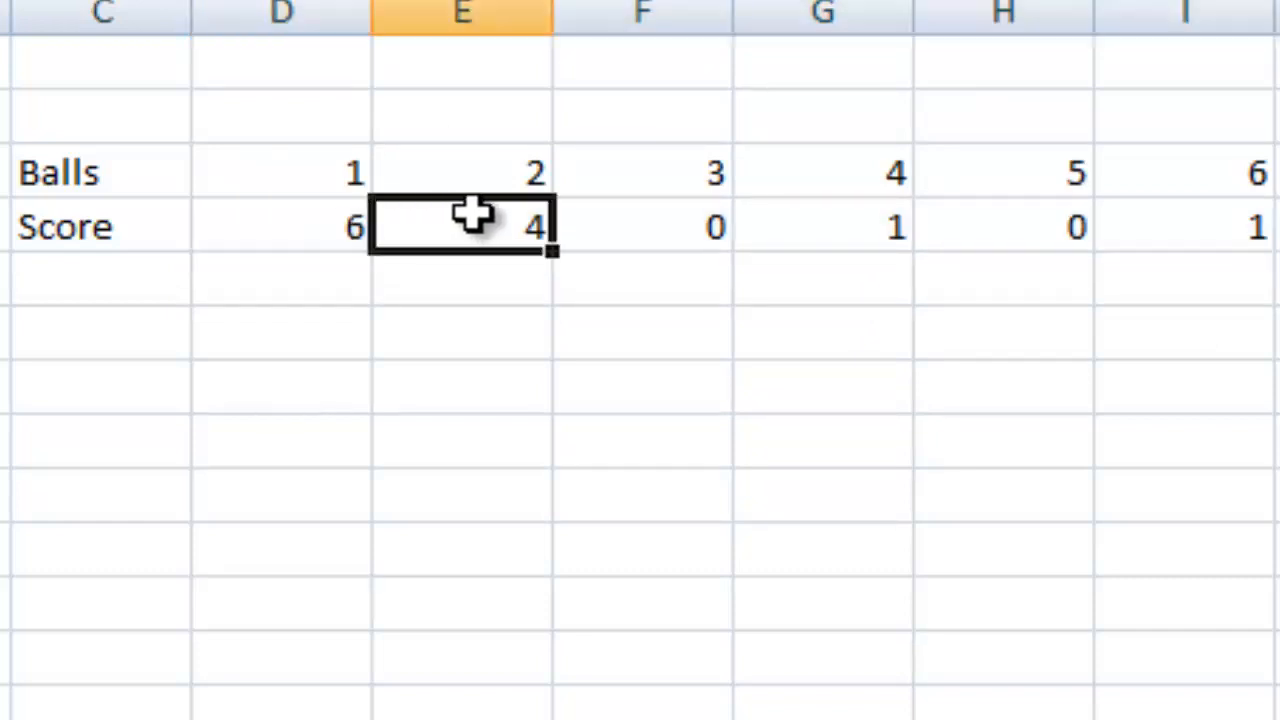
pyautogui.click(851, 216)
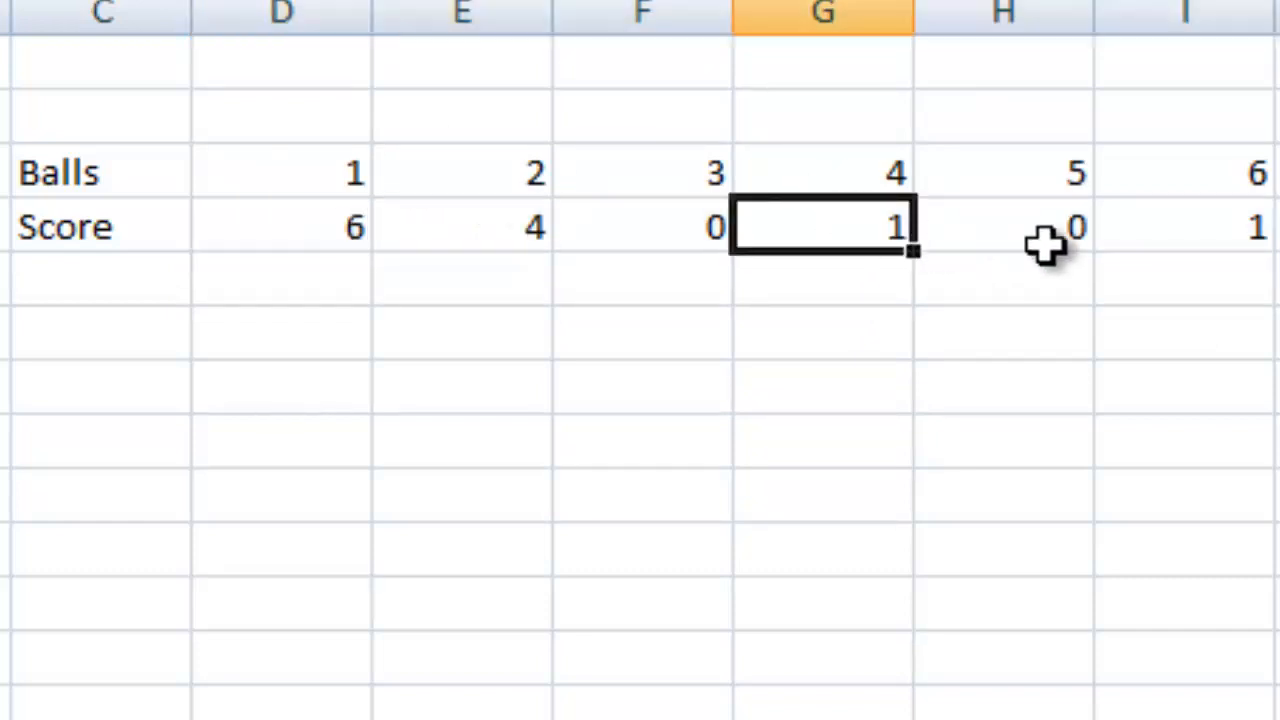
pyautogui.click(1195, 232)
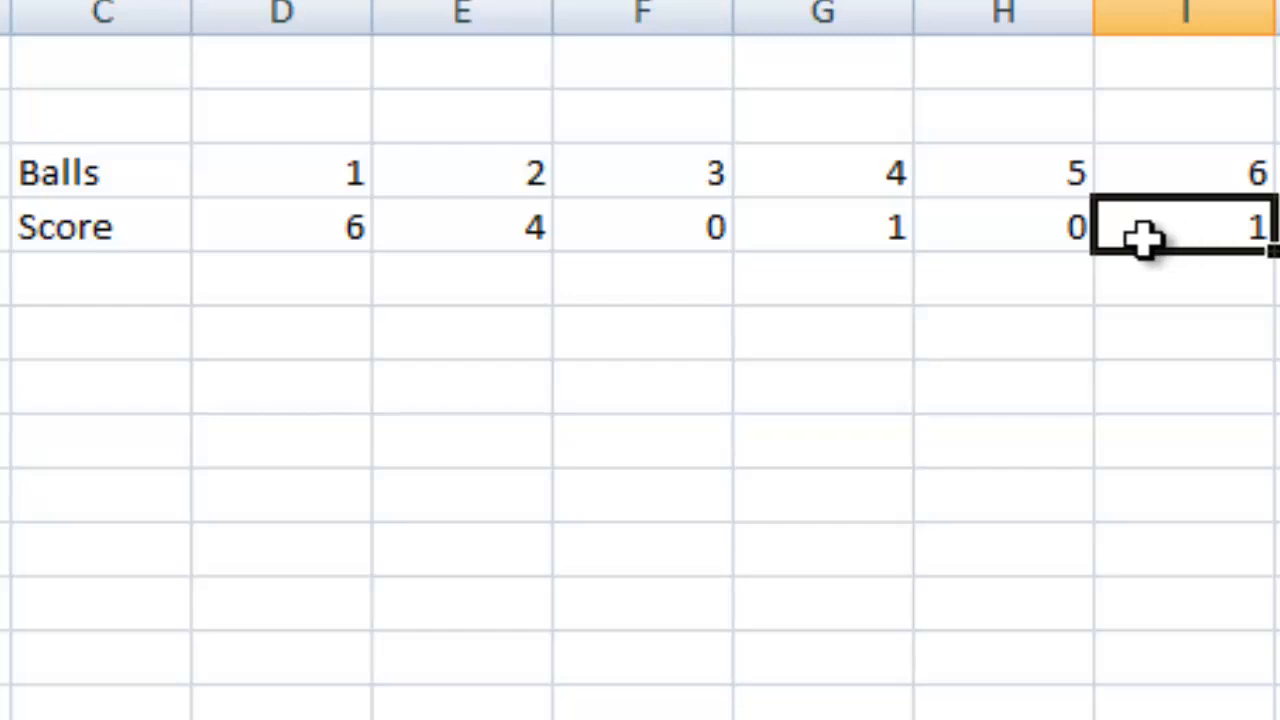
pyautogui.click(330, 240)
pyautogui.keyDown('shift'); pyautogui.click(870, 240); pyautogui.keyUp('shift')
pyautogui.keyDown('shift'); pyautogui.click(1180, 218); pyautogui.keyUp('shift')
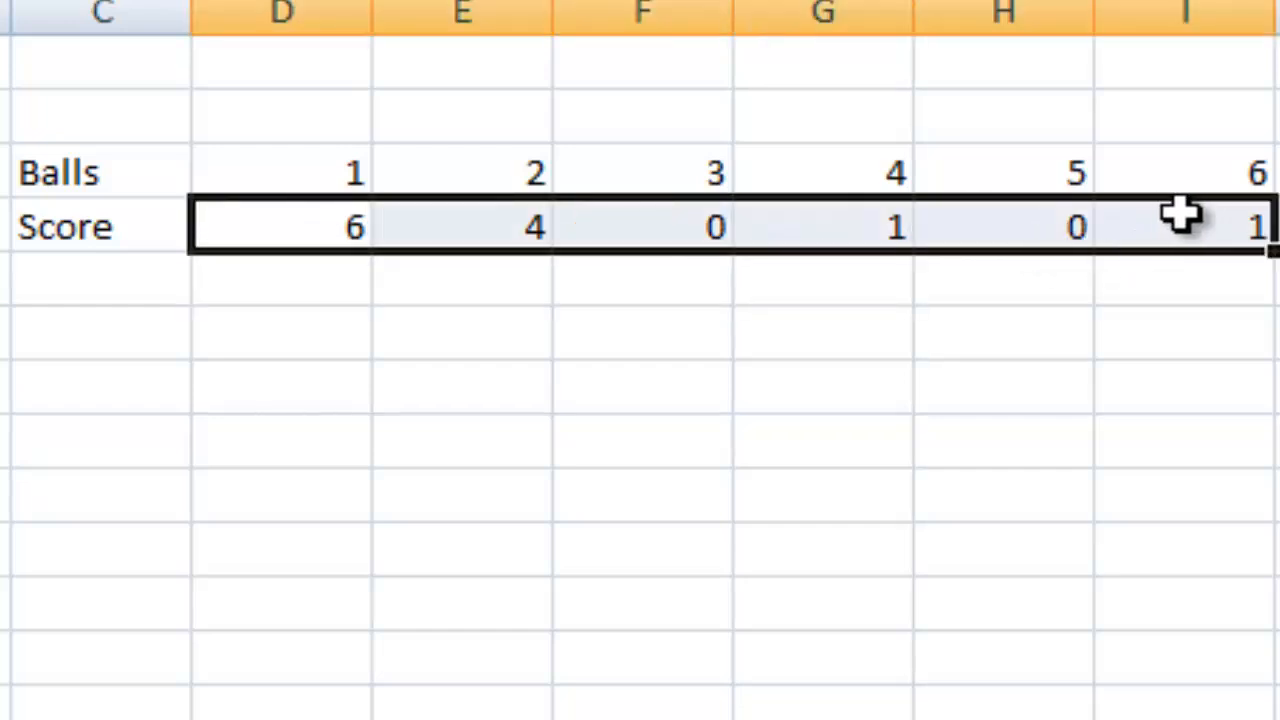
pyautogui.click(322, 125)
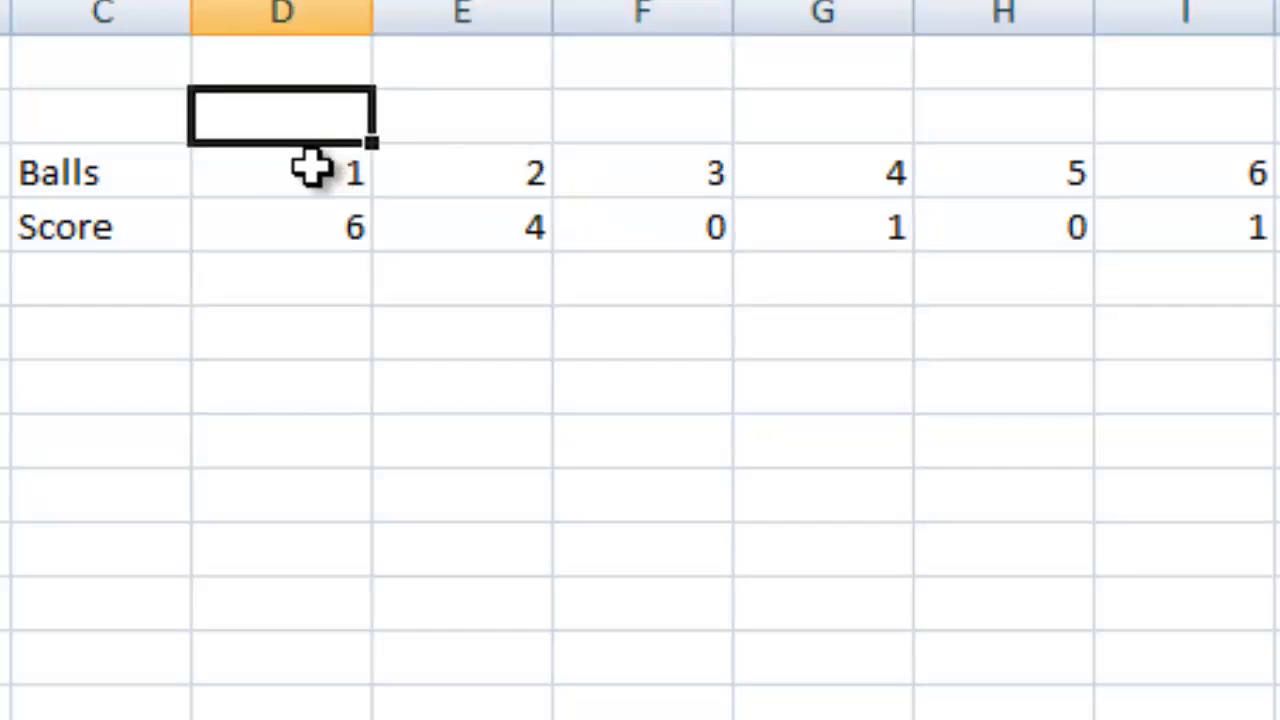
pyautogui.moveTo(309, 166); pyautogui.dragTo(1188, 195)
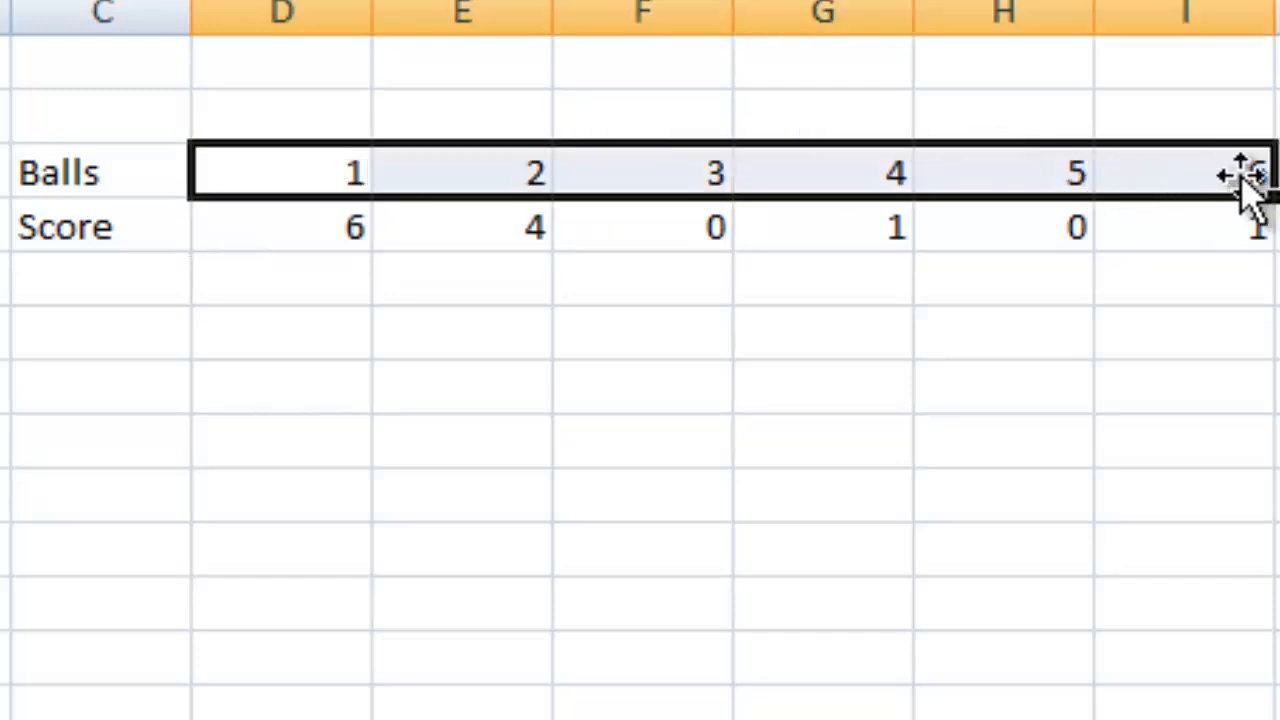
pyautogui.click(1276, 172)
pyautogui.moveTo(1260, 233); pyautogui.dragTo(340, 229)
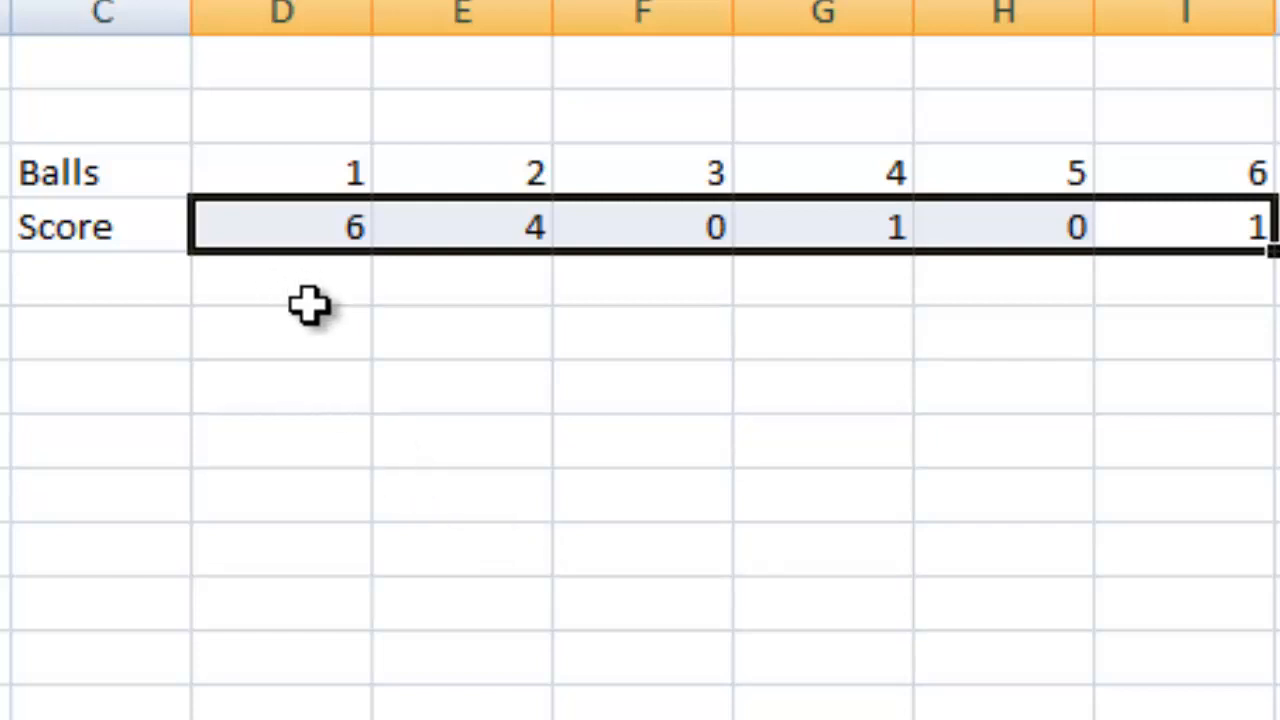
pyautogui.click(330, 346)
pyautogui.click(320, 228)
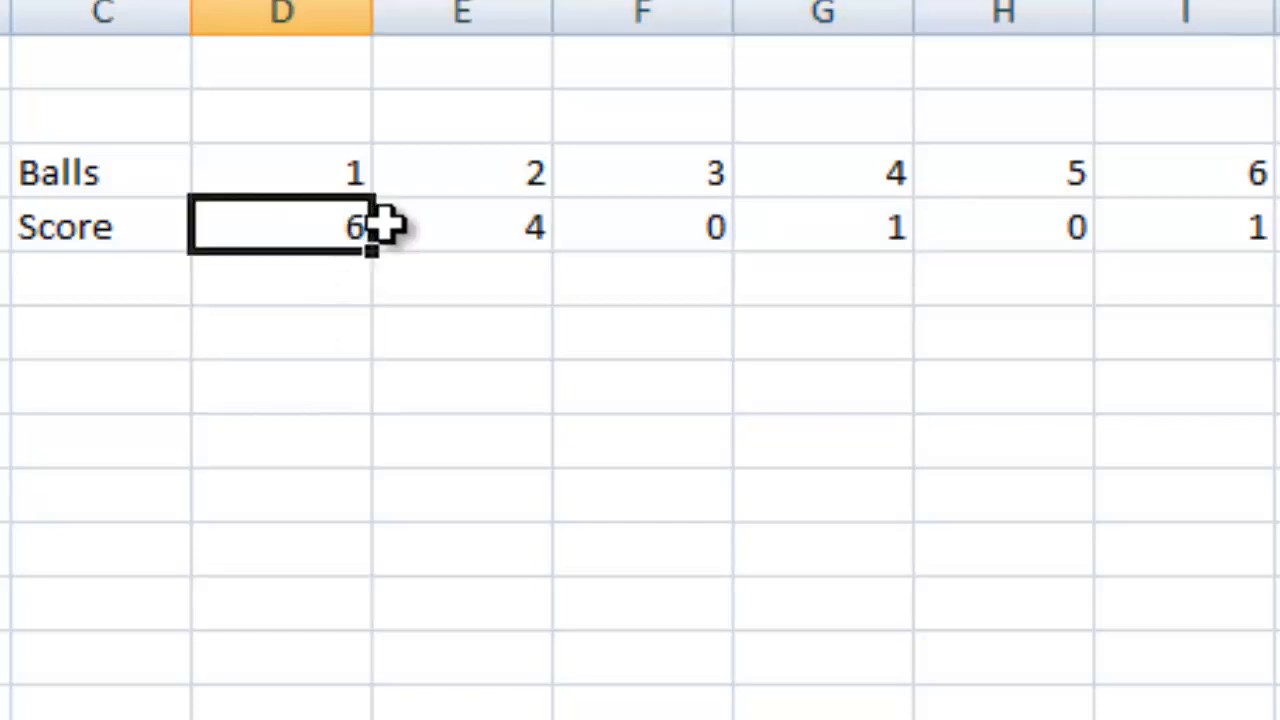
pyautogui.moveTo(385, 228); pyautogui.dragTo(1195, 232)
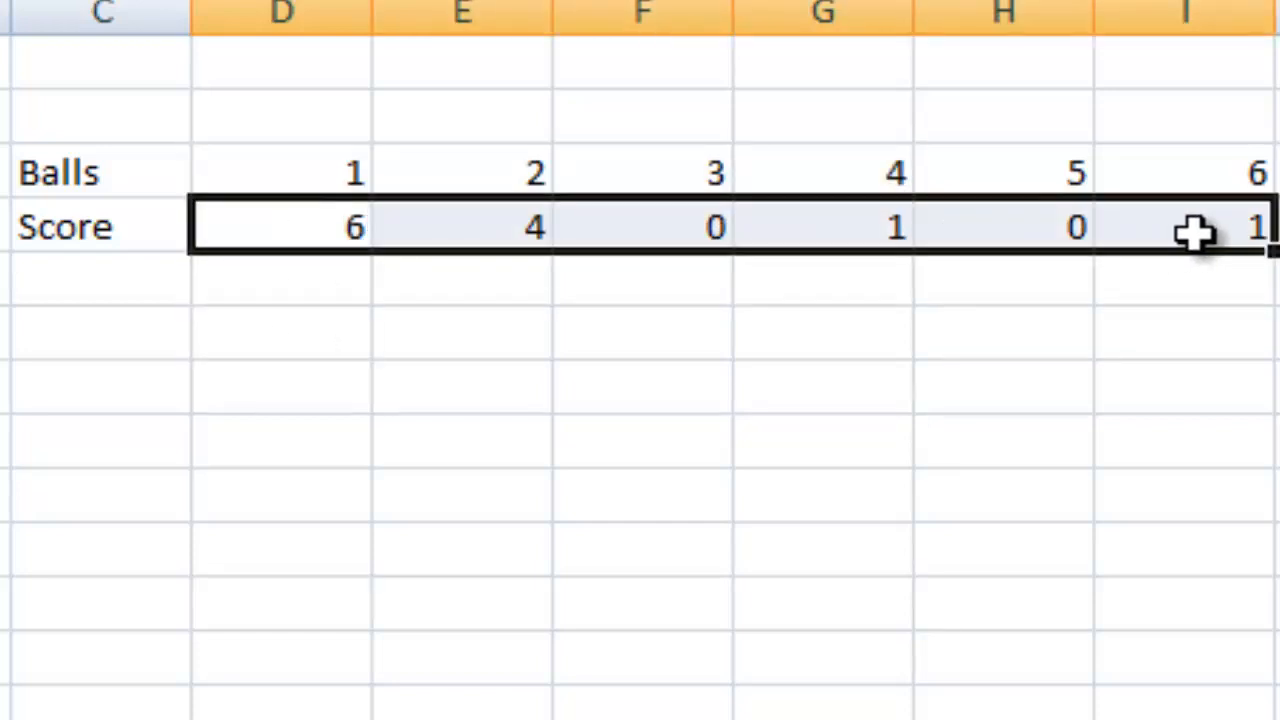
pyautogui.click(1245, 172)
pyautogui.write('6')
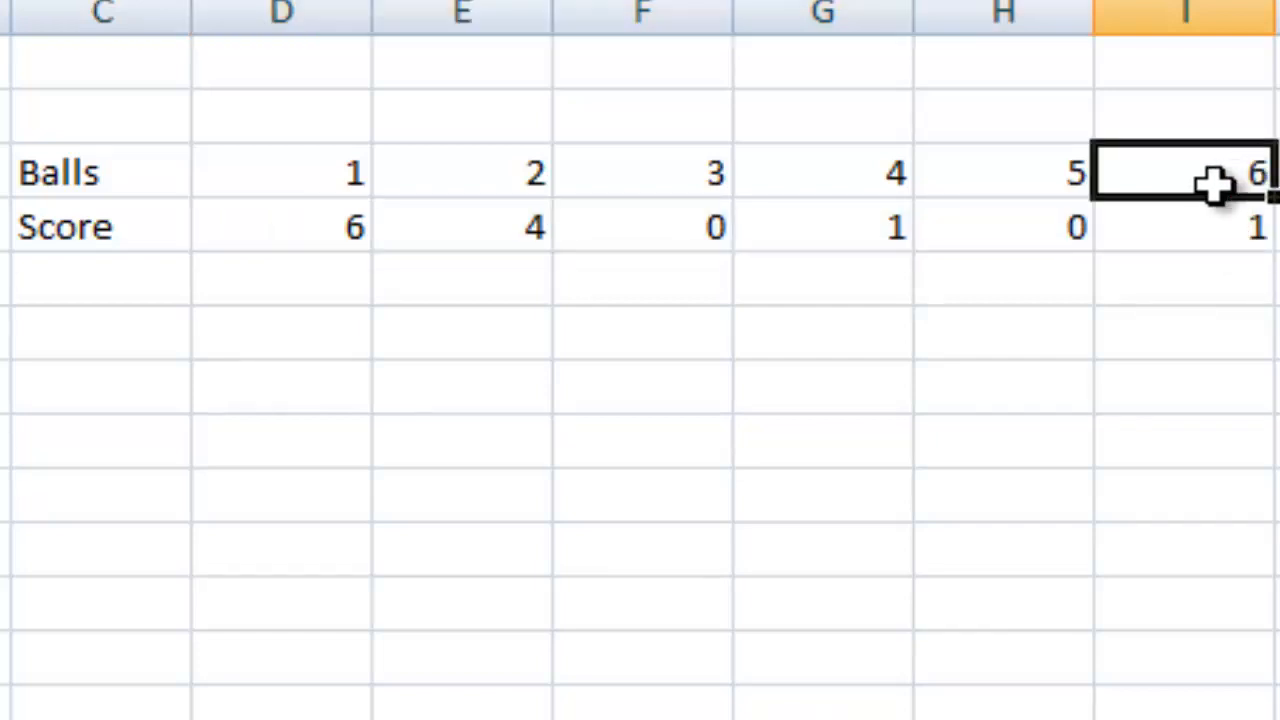
pyautogui.moveTo(874, 226); pyautogui.dragTo(351, 229)
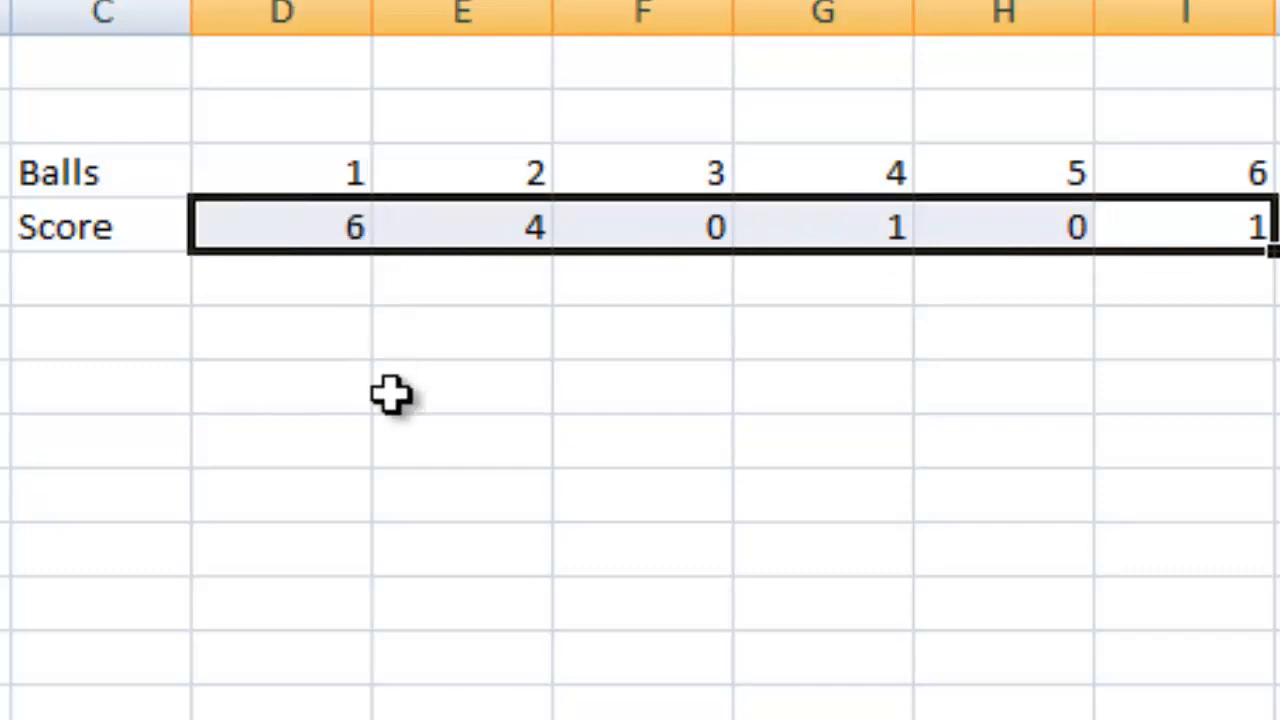
# Step: Work out the average score by hand in D7 with the formula =12/6, and clear the cell again
pyautogui.click(320, 380)
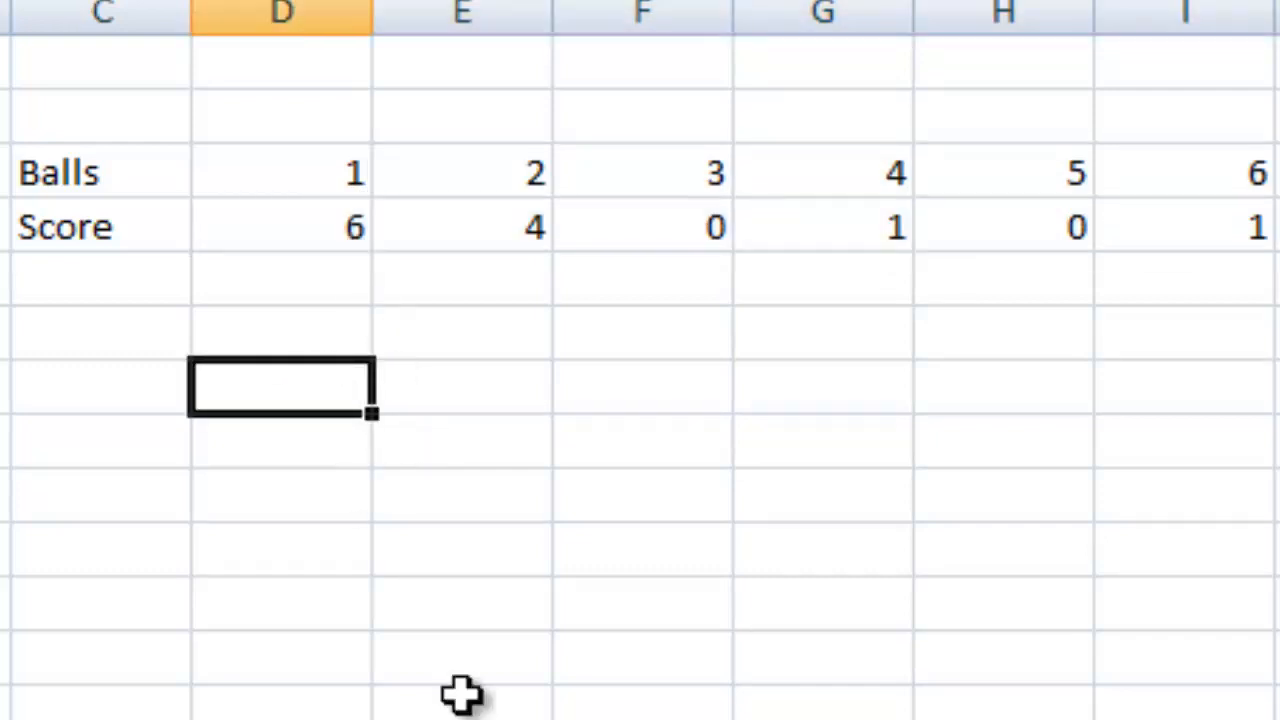
pyautogui.write('=')
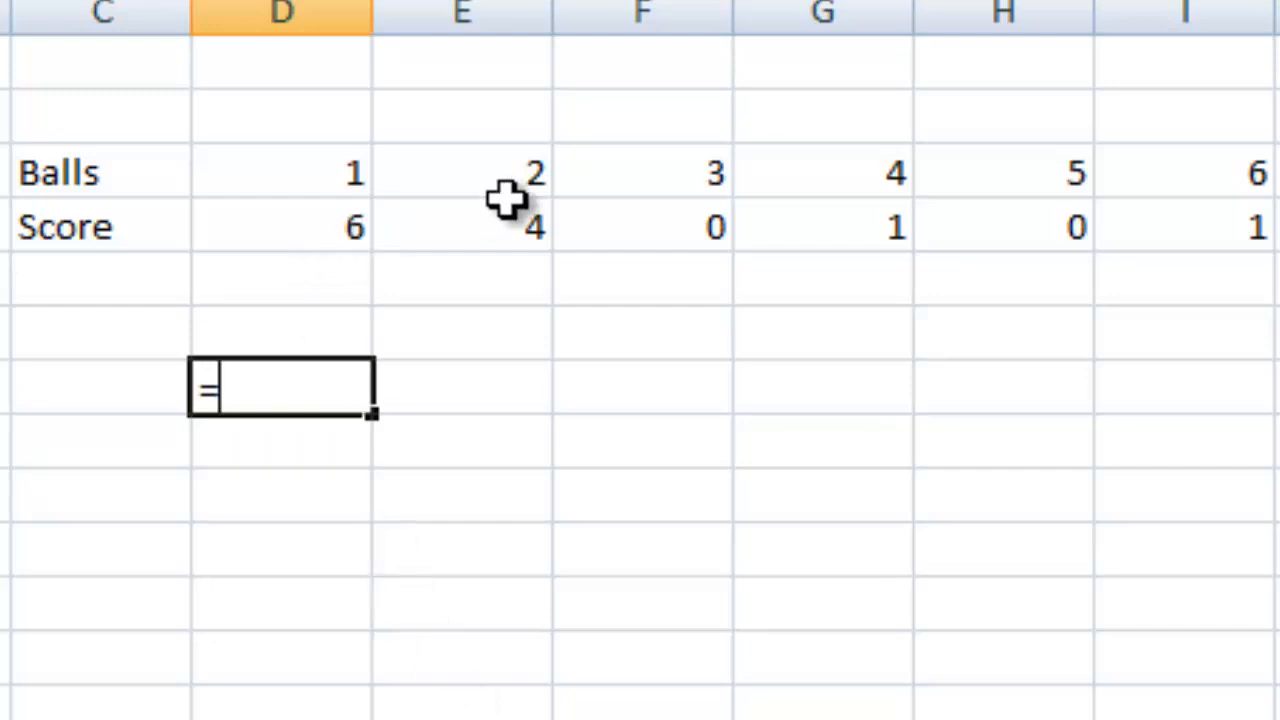
pyautogui.write('12')
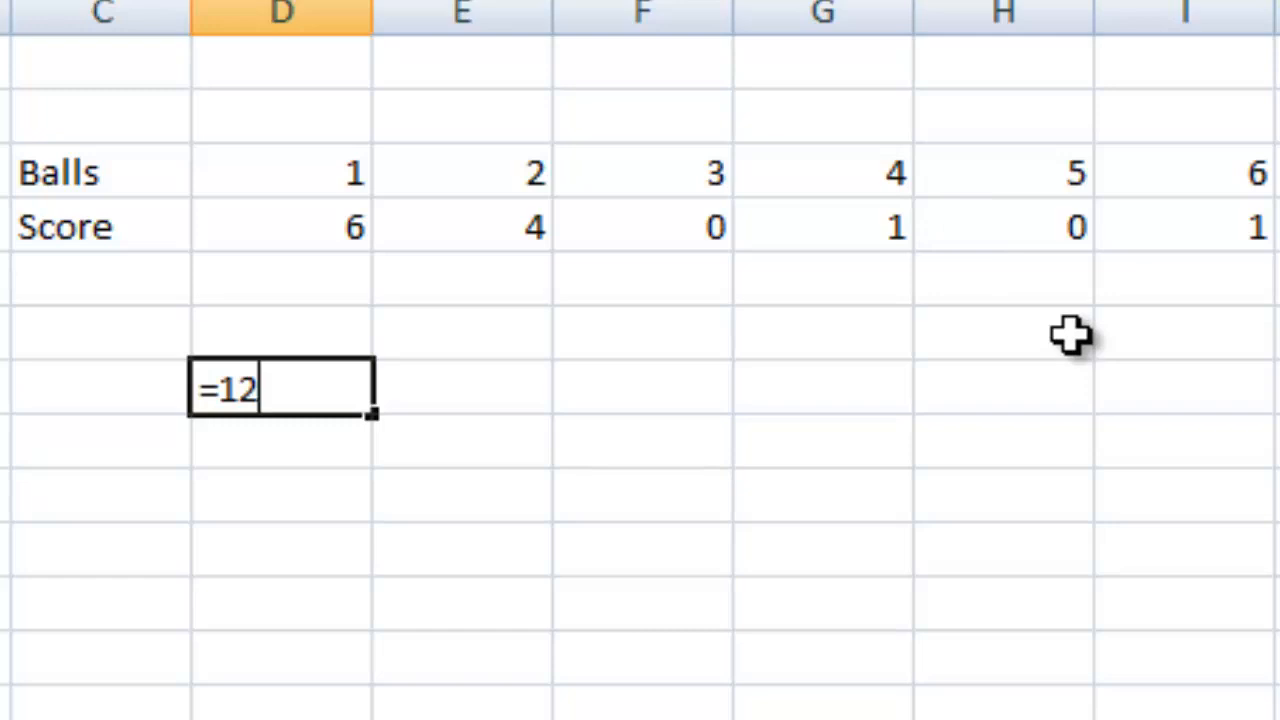
pyautogui.write('/6')
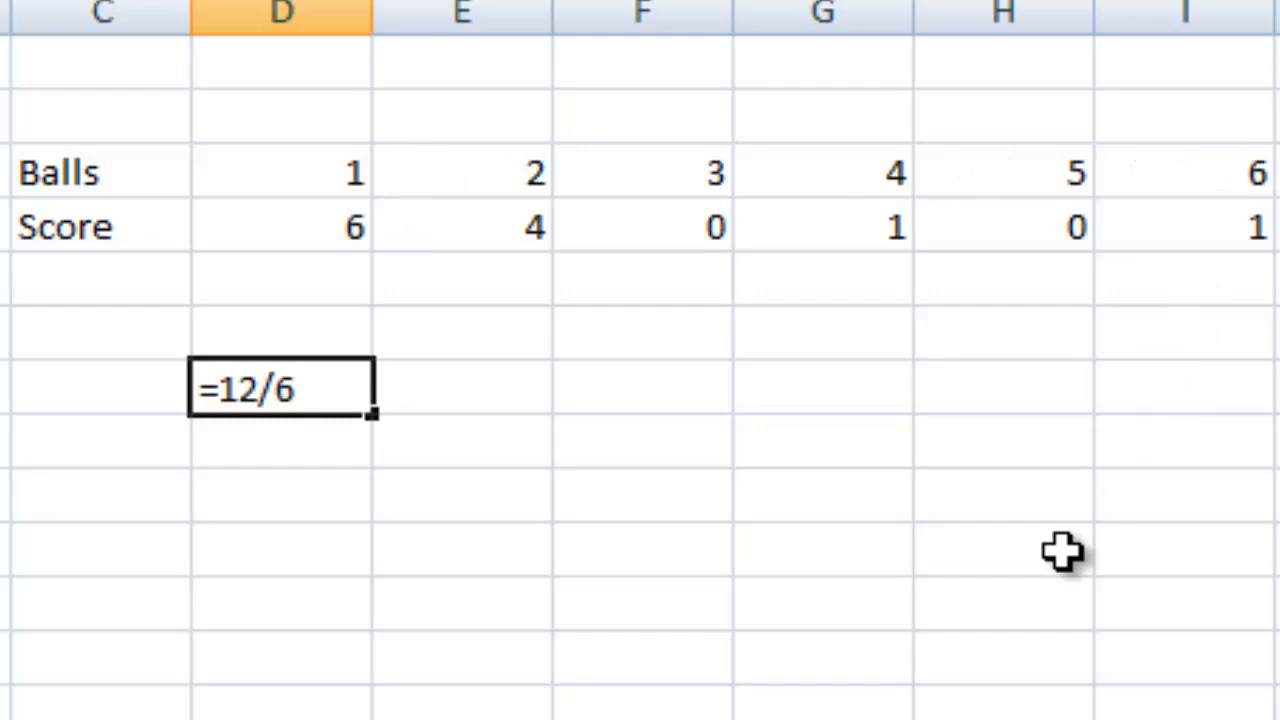
pyautogui.press('Return')
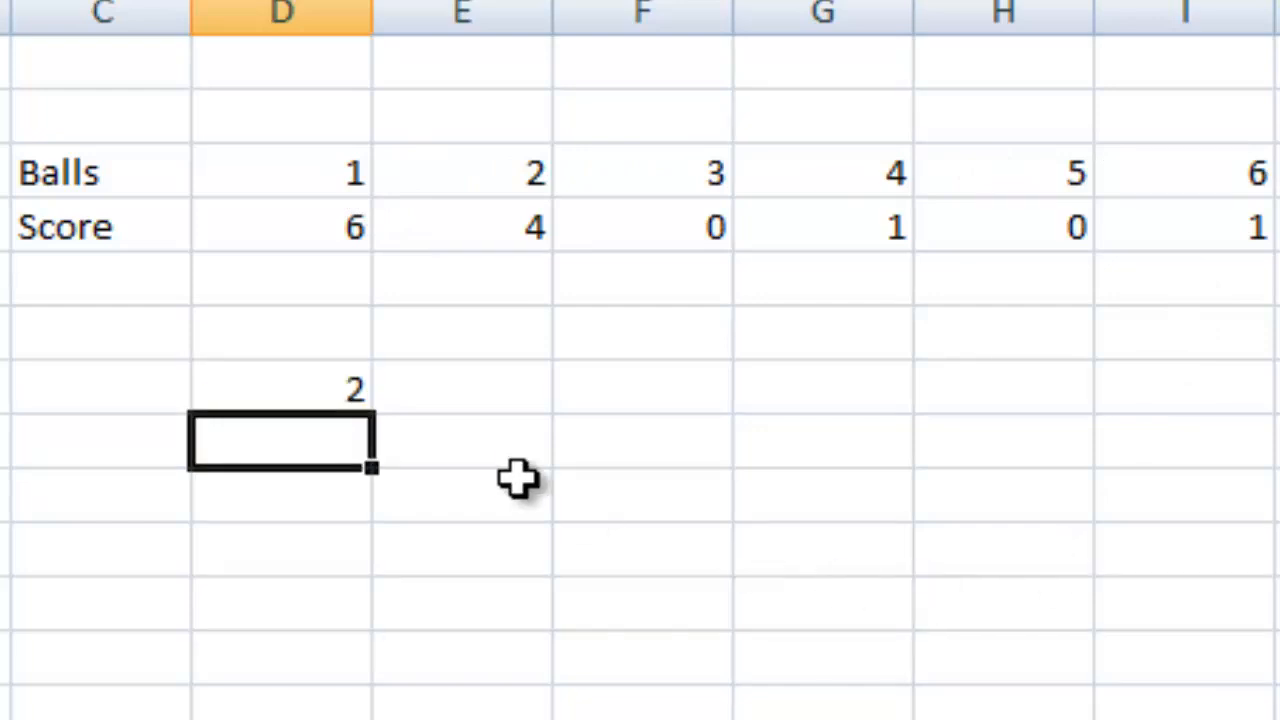
pyautogui.click(340, 392)
pyautogui.press('Delete')
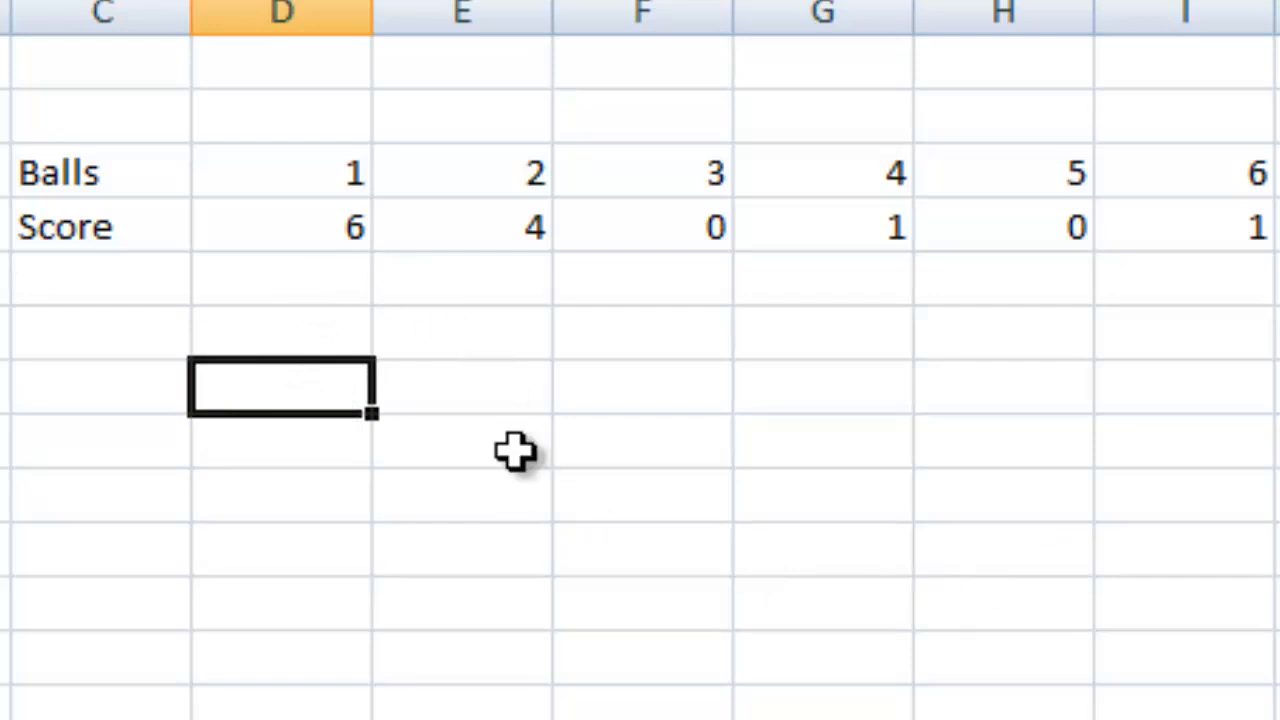
# Step: Calculate the average of the scores in D7 with the formula =average(D4:I4)
pyautogui.write('=ave')
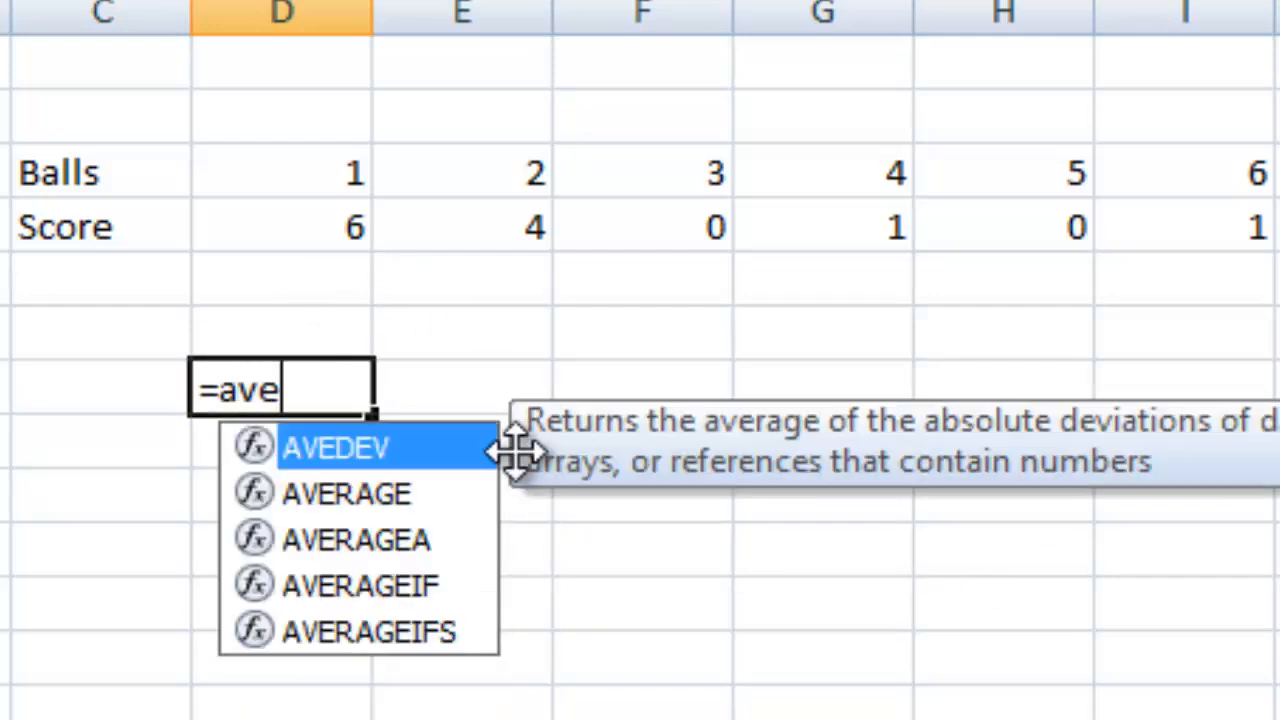
pyautogui.write('rage(')
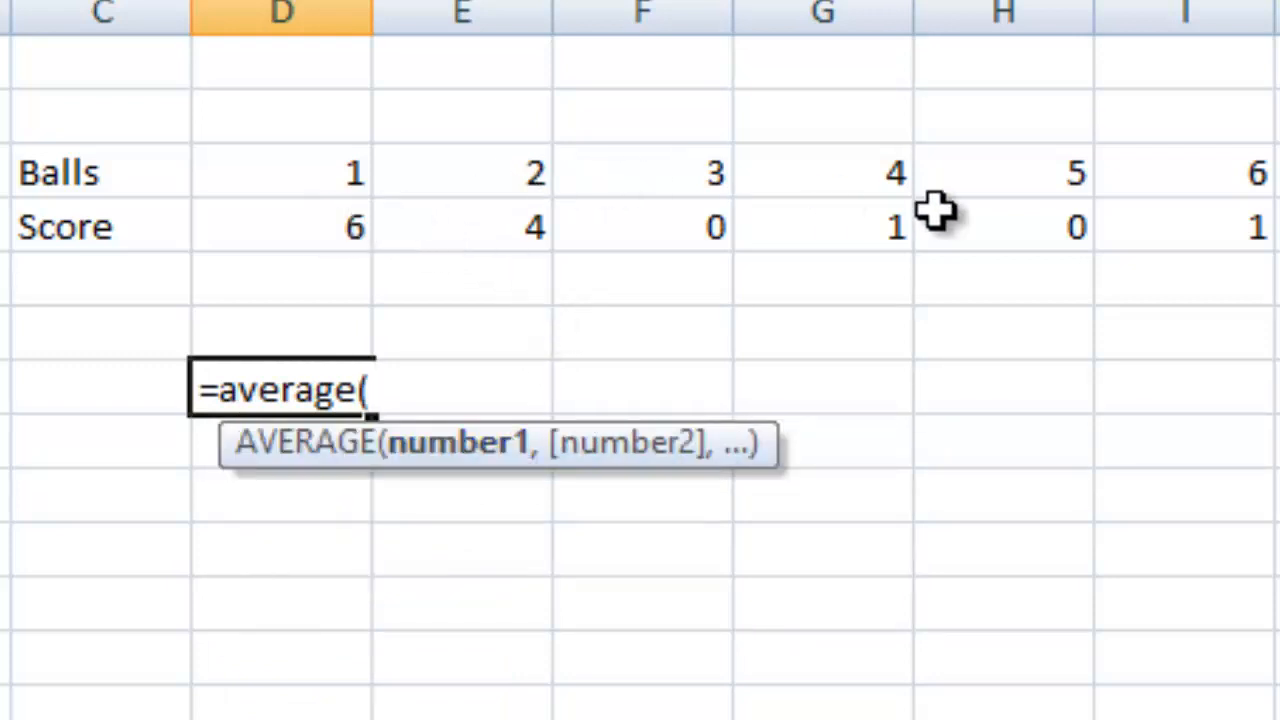
pyautogui.moveTo(1262, 238); pyautogui.dragTo(366, 220)
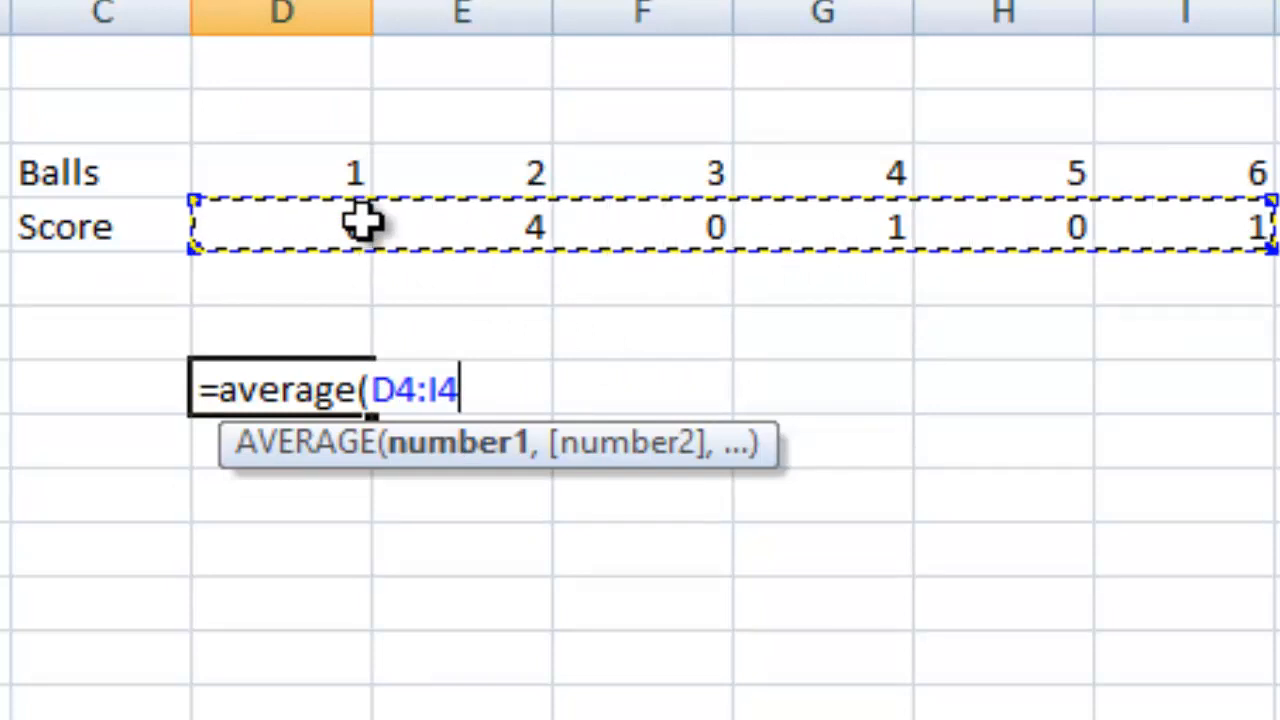
pyautogui.write(')')
pyautogui.press('Return')
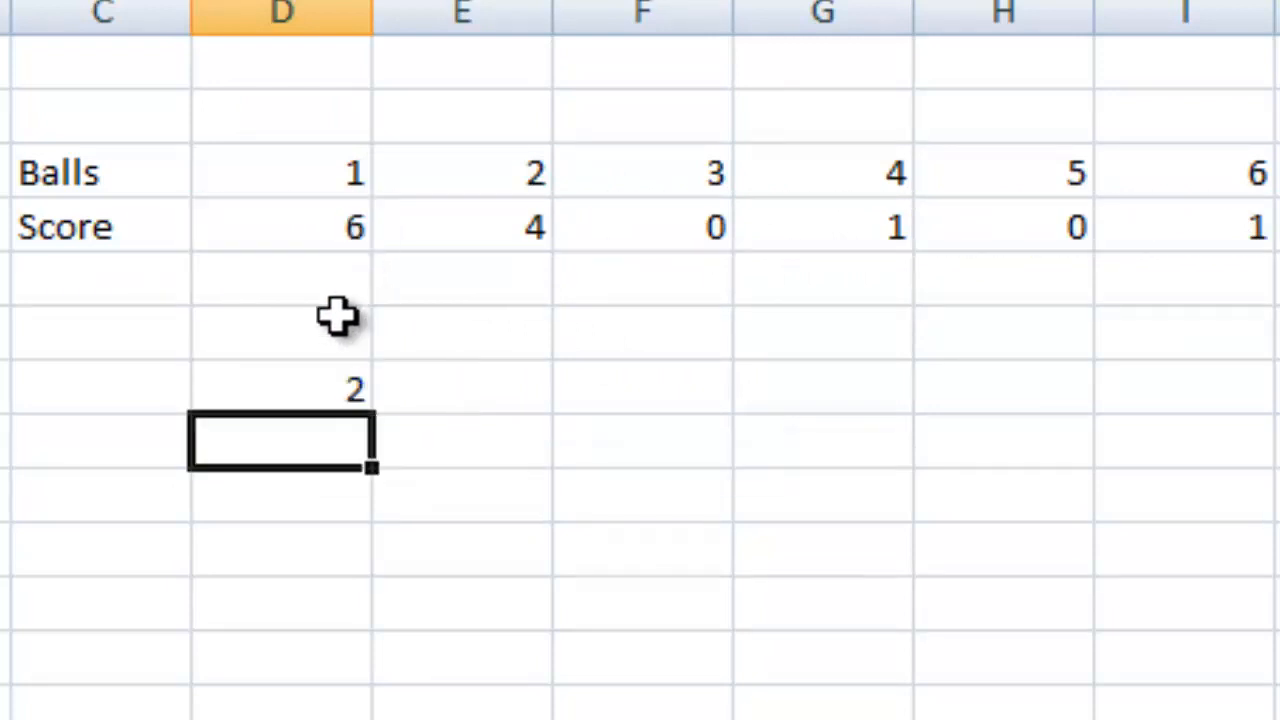
pyautogui.click(277, 383)
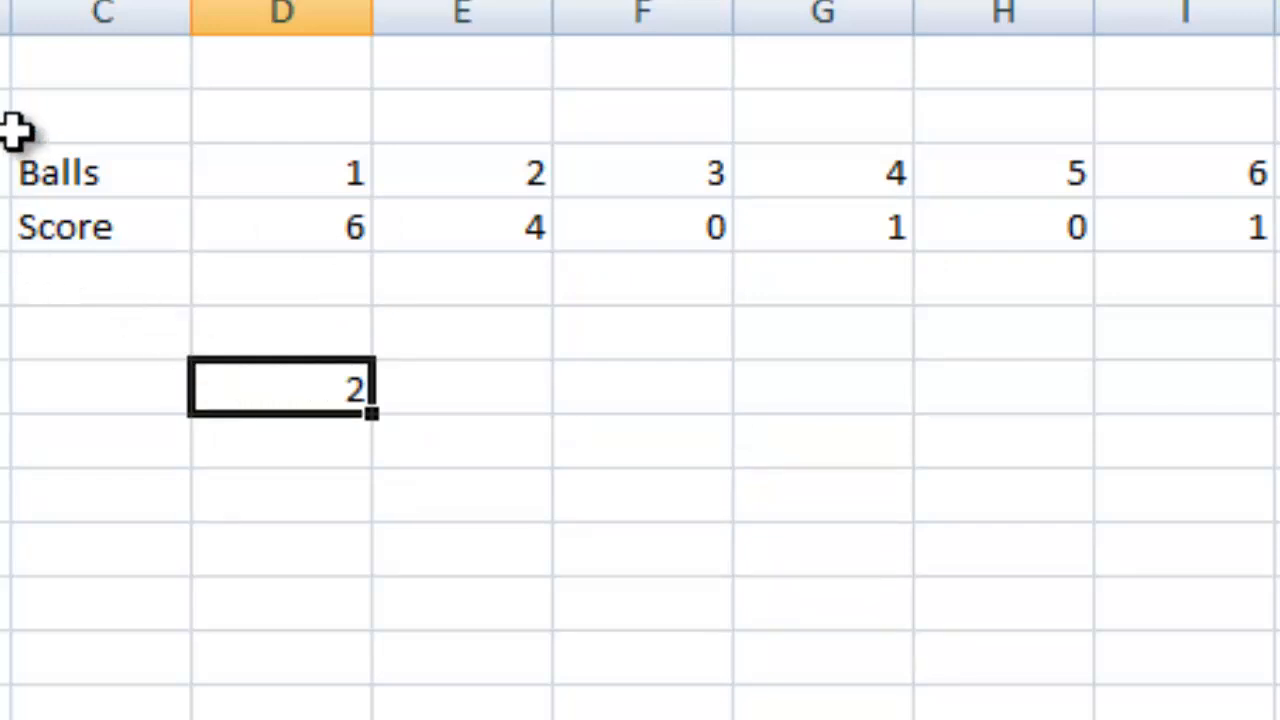
# Step: Select the block of cells in rows 2 to 6 surrounding the Balls and Score table
pyautogui.moveTo(5, 100); pyautogui.dragTo(1270, 335)
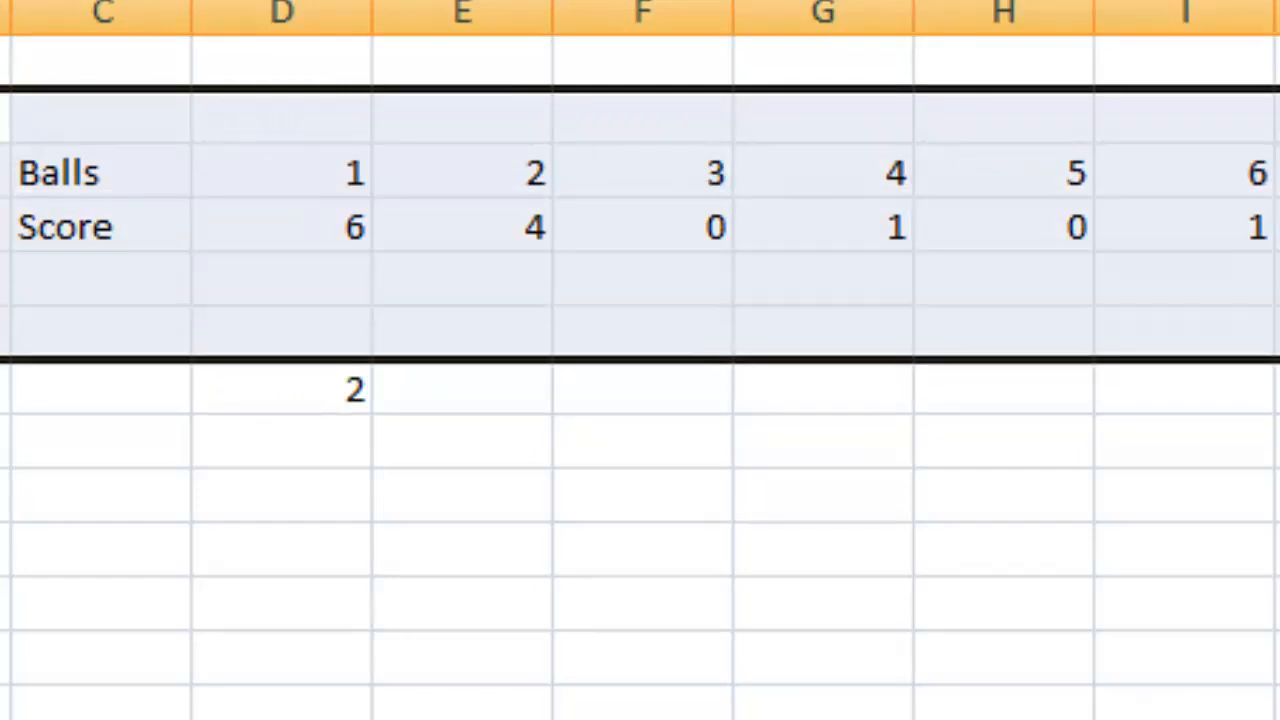